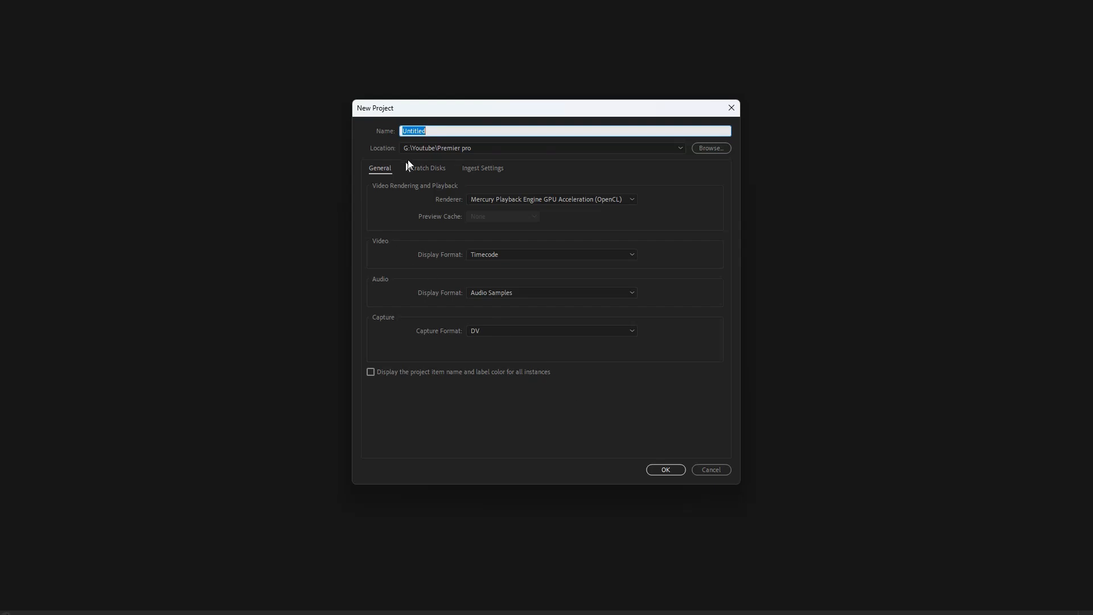
Name the new project 'Eslam' and confirm overwriting the existing project file
text(Eslam)
click(662, 471)
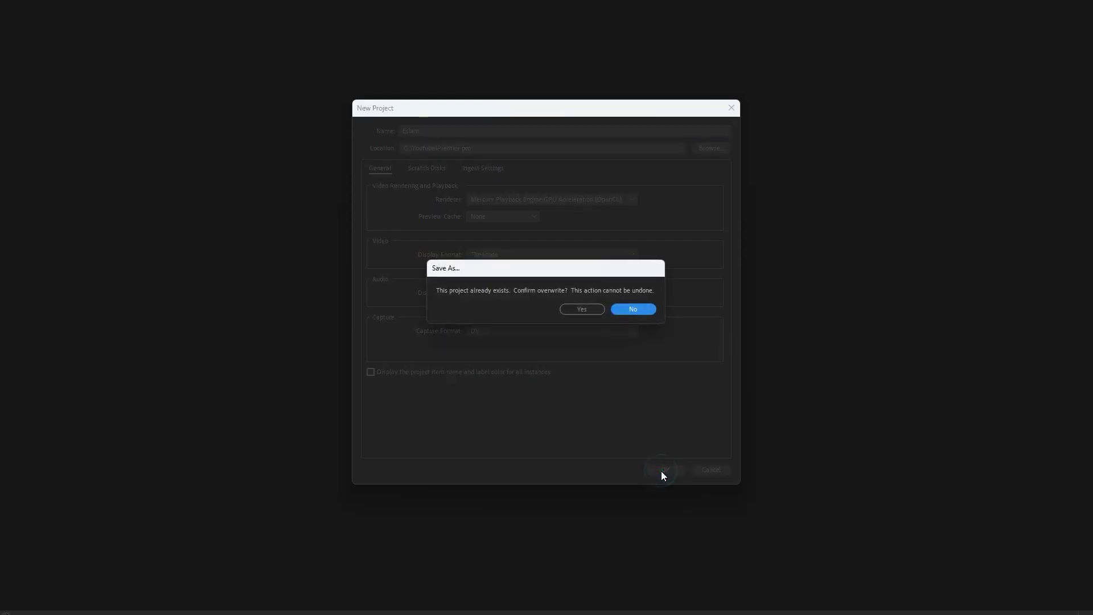
click(586, 311)
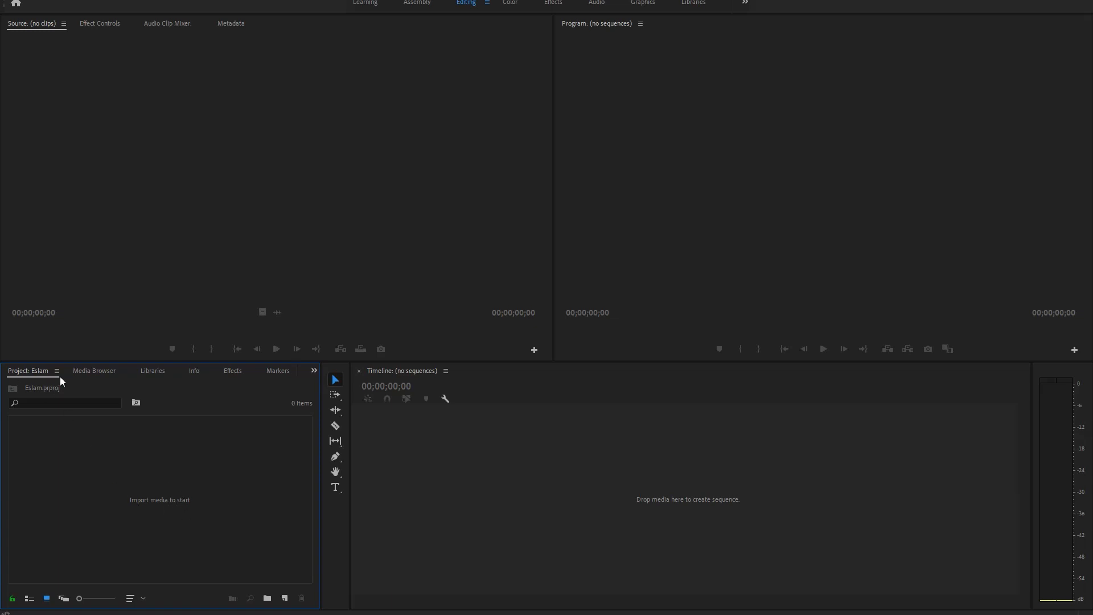
Import VID_20230906_055240.mp4 into the empty Project panel and select it
double_click(220, 511)
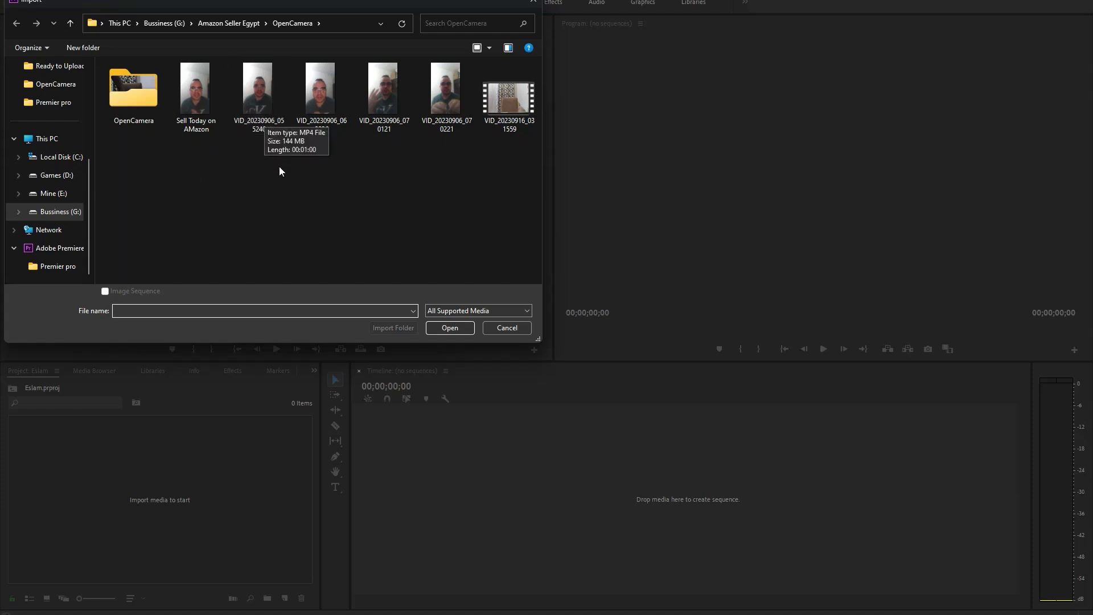
click(274, 124)
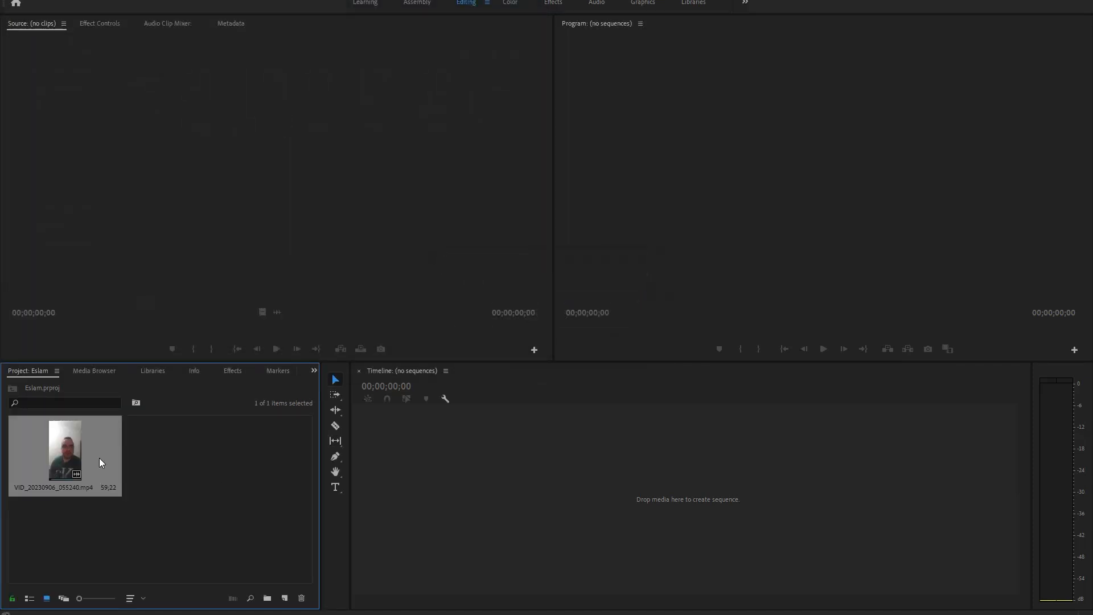
click(134, 471)
click(78, 460)
Drag VID_20230906_055240 onto the timeline to make its sequence, then enlarge the A1 track
drag(70, 446, 438, 459)
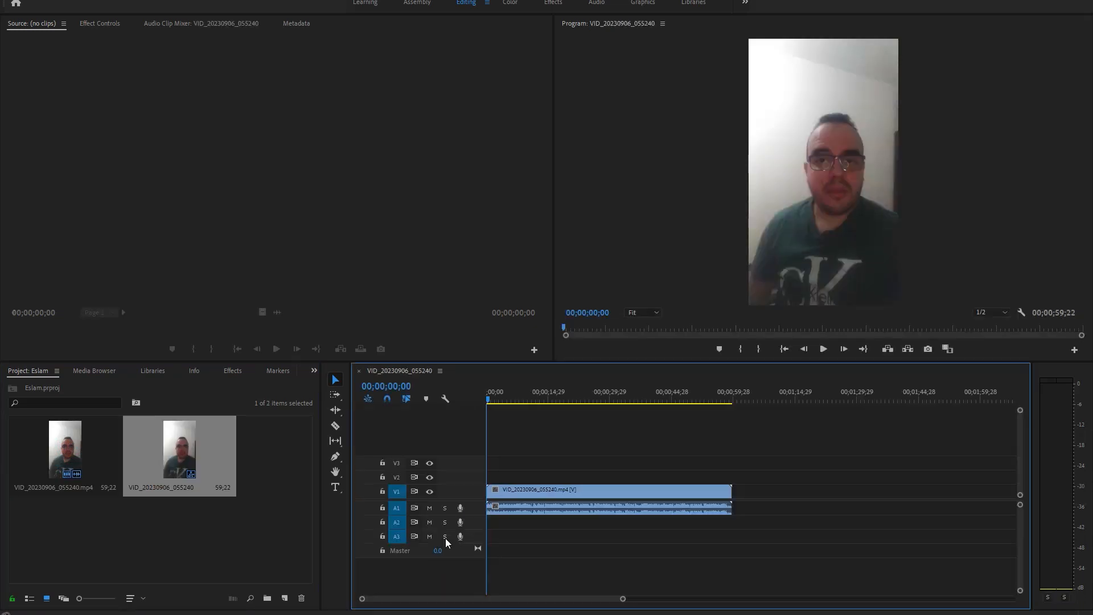
drag(501, 401, 480, 391)
drag(472, 514, 472, 483)
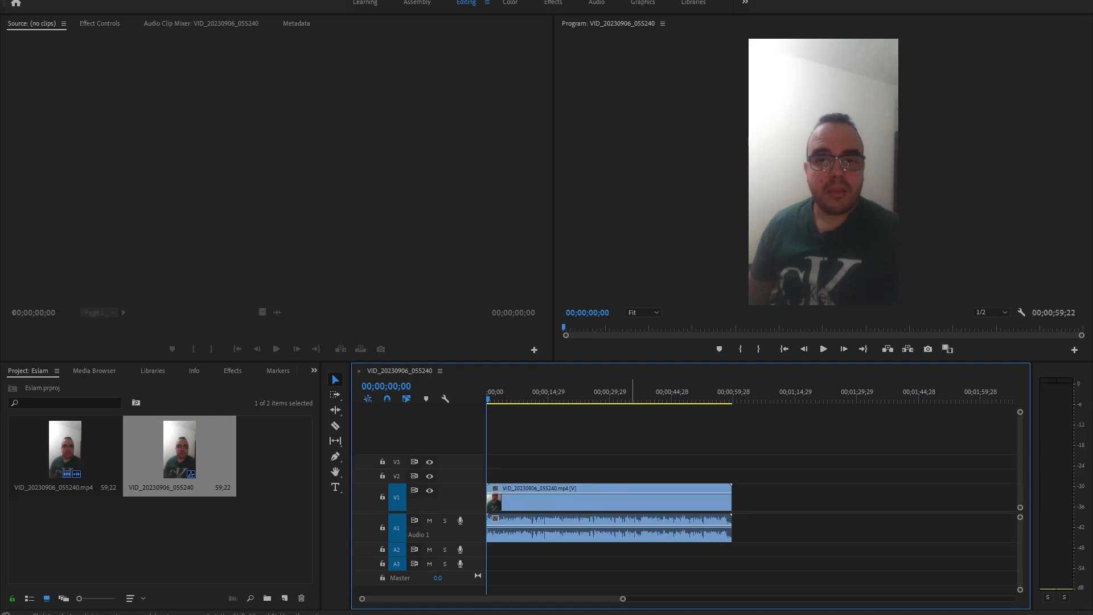
click(526, 505)
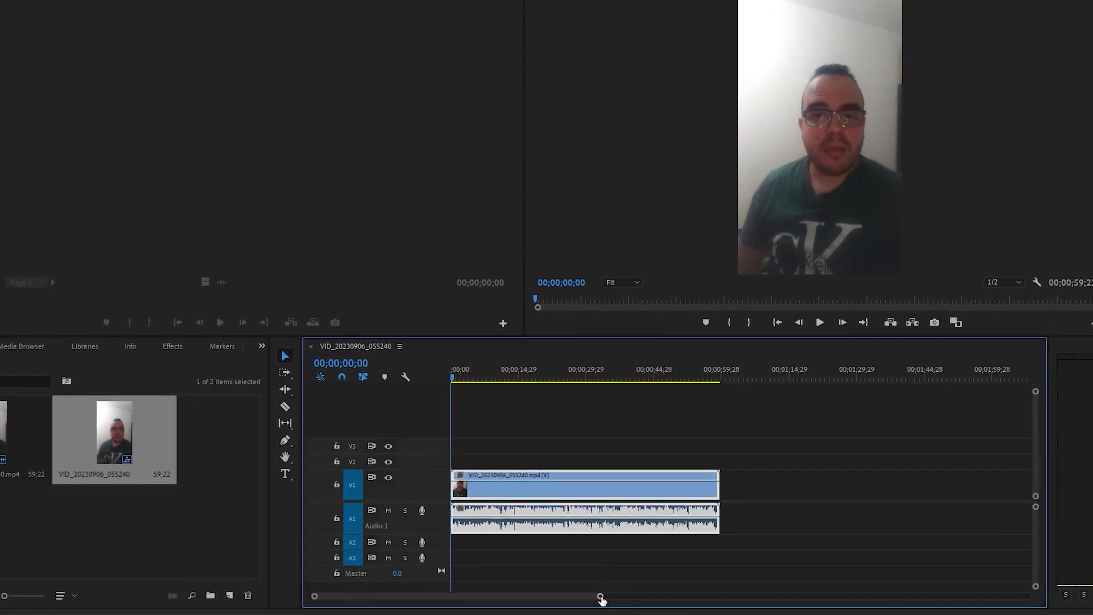
Zoom the timeline into the opening seconds and park the playhead at 00;00;03;04
drag(599, 598, 332, 588)
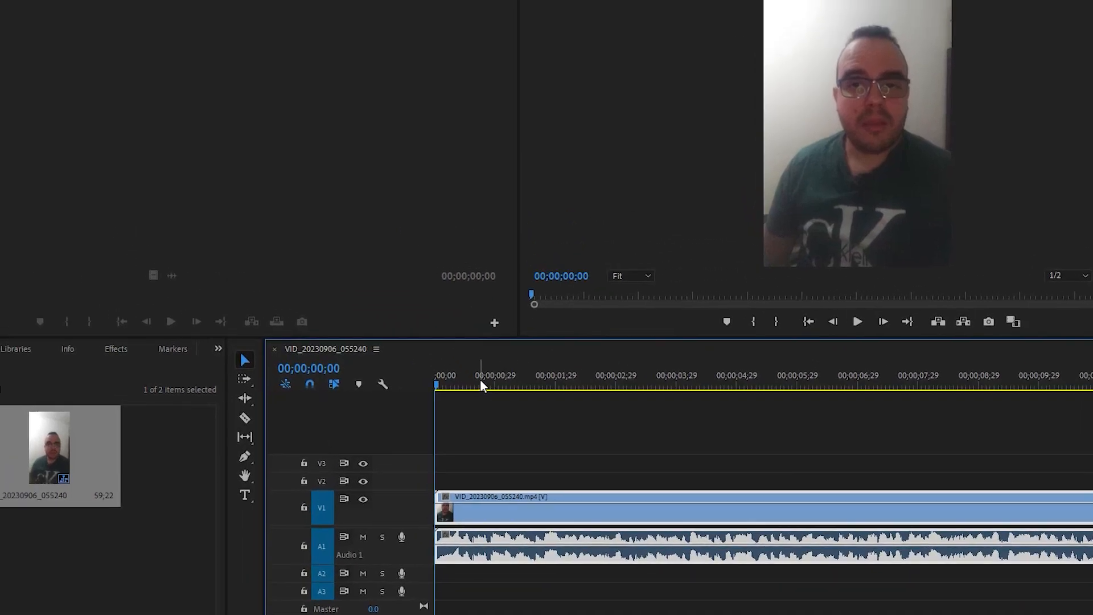
click(439, 341)
drag(510, 414, 639, 422)
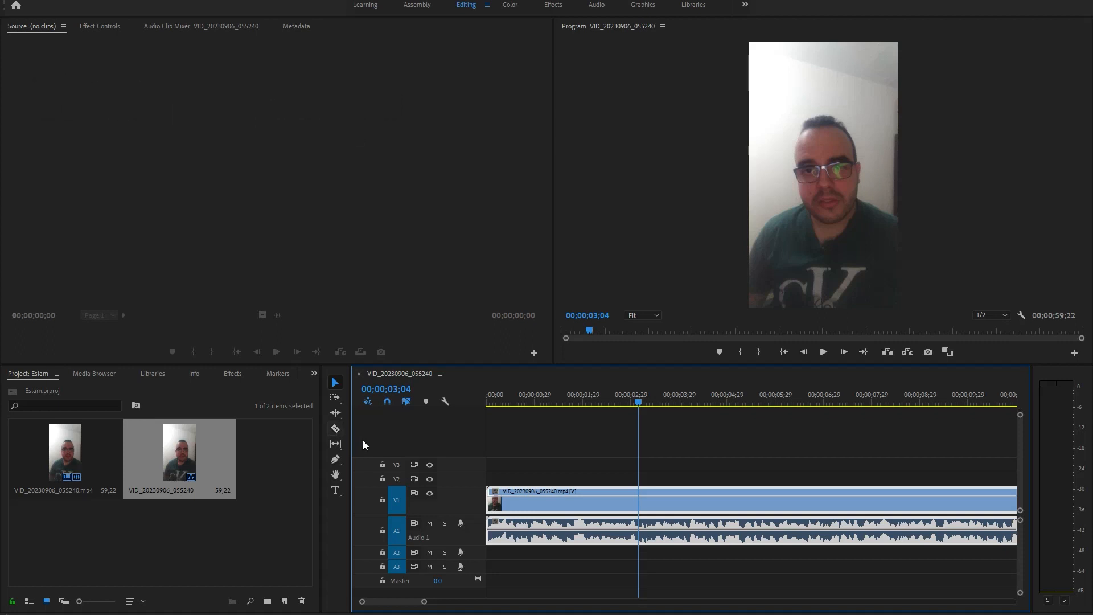
Razor the clip at 03;04 and 04;06 and delete the short middle piece
click(334, 429)
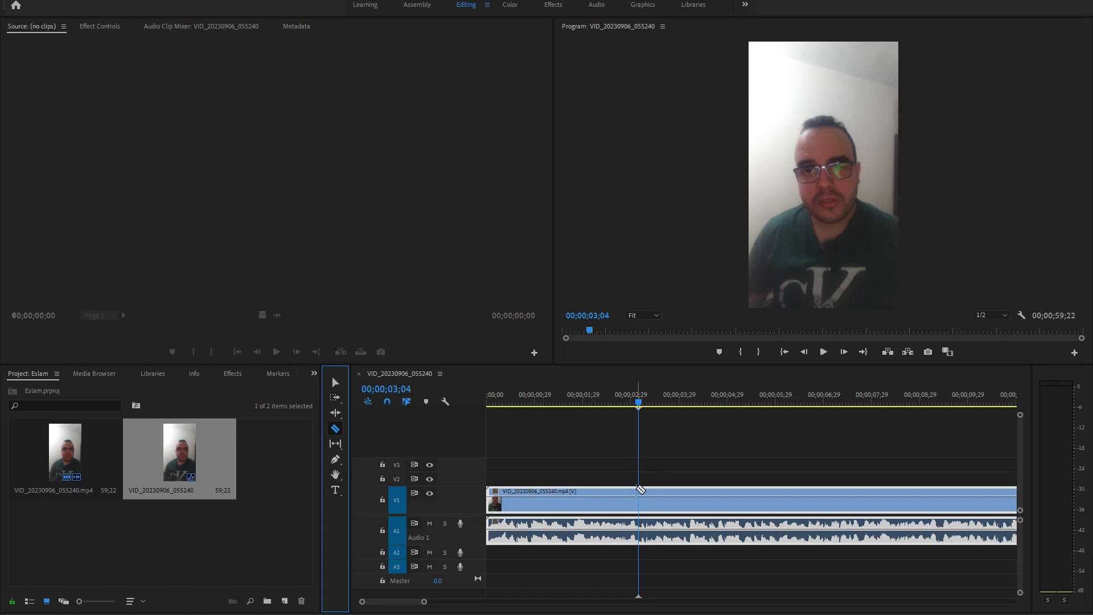
click(641, 504)
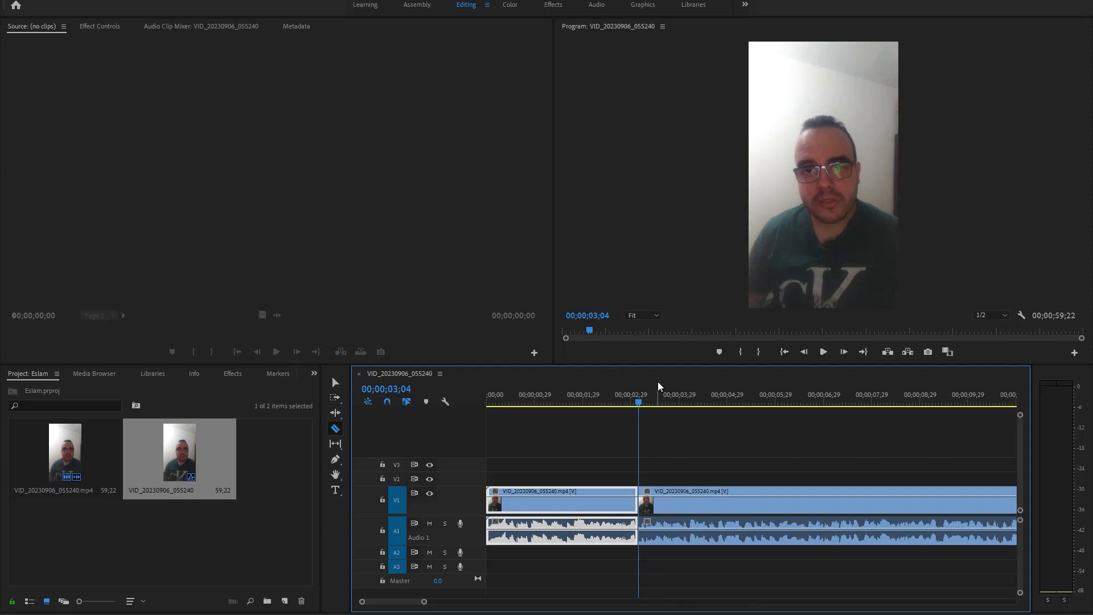
drag(639, 401, 689, 405)
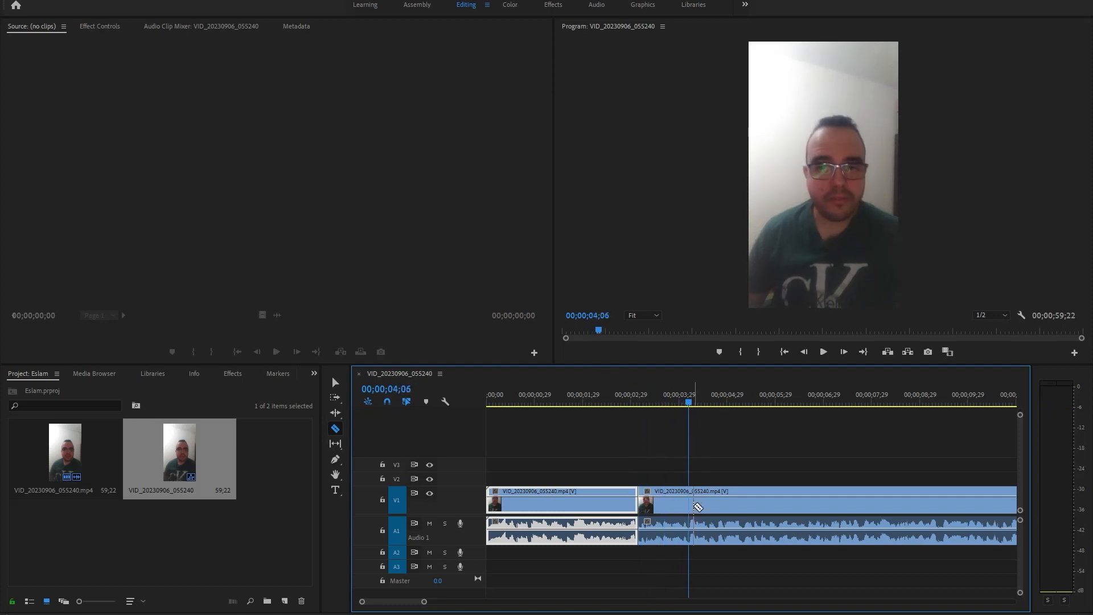
click(690, 506)
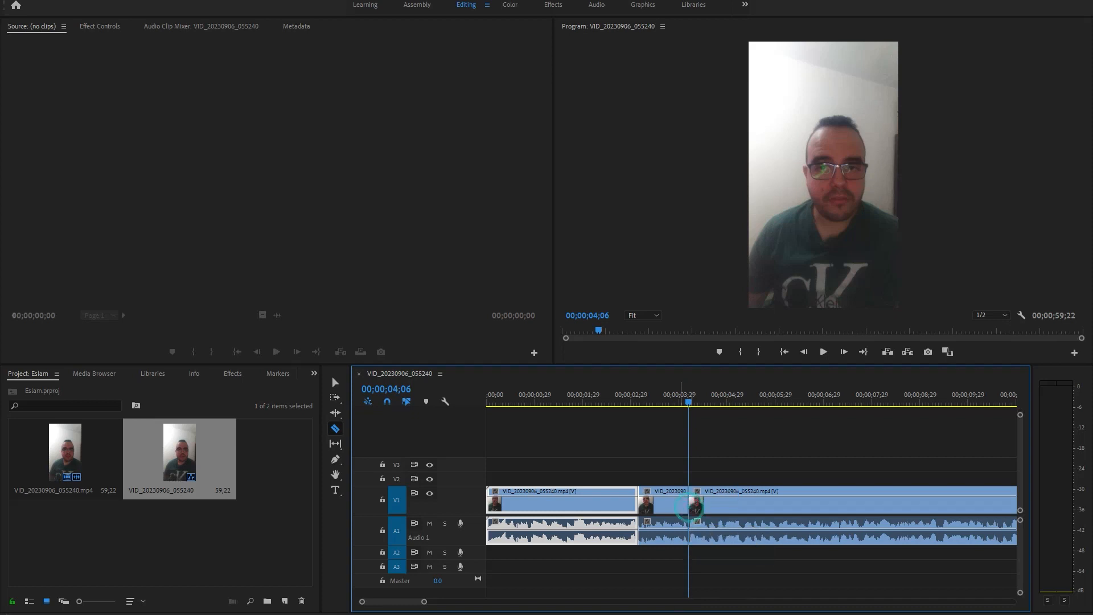
click(335, 383)
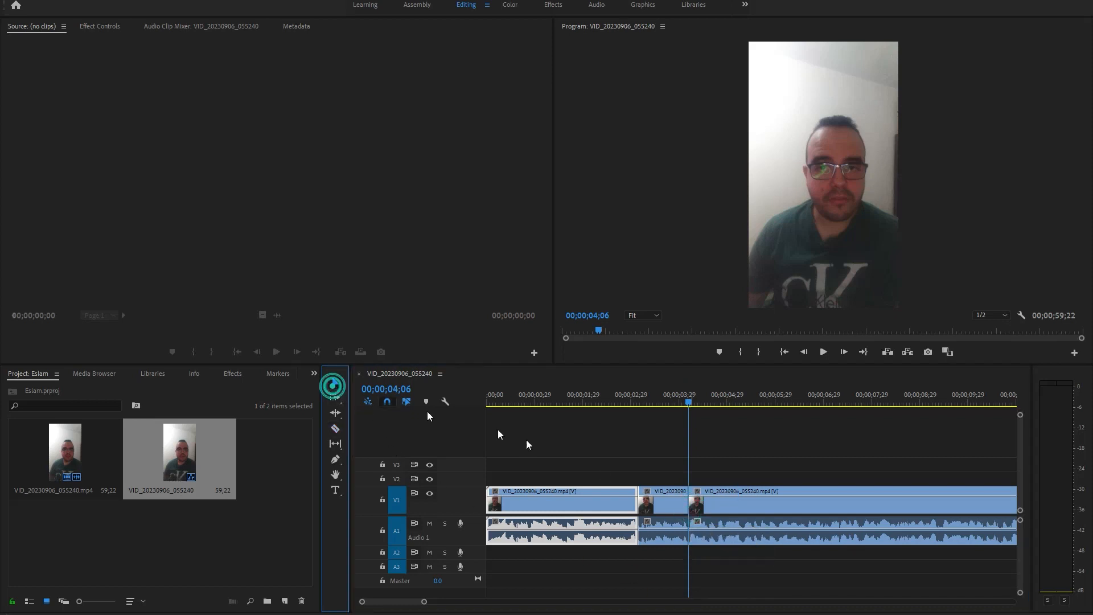
click(670, 504)
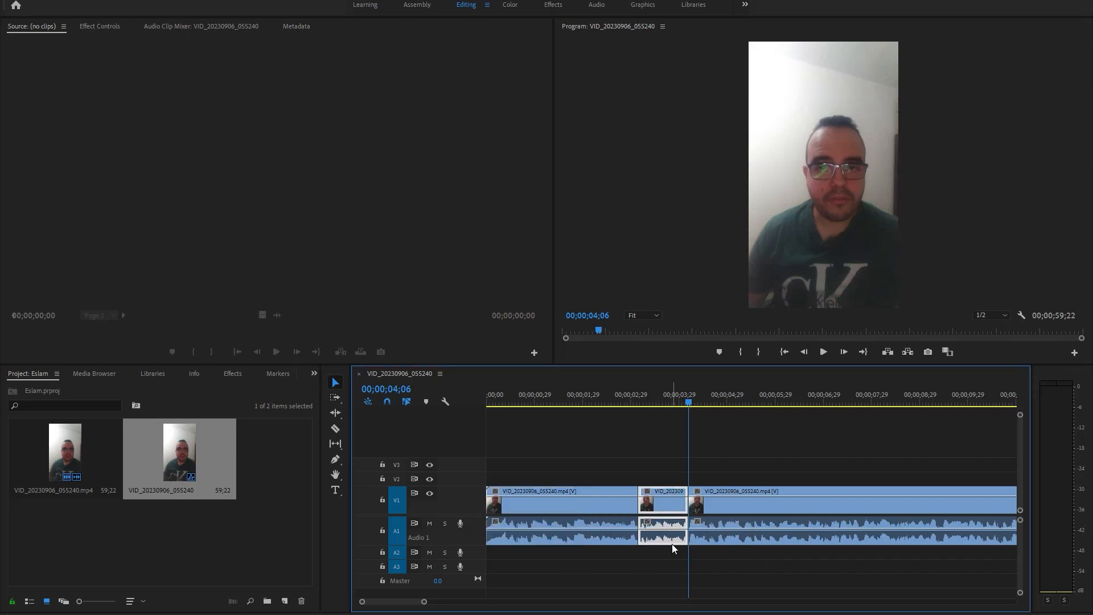
key(Delete)
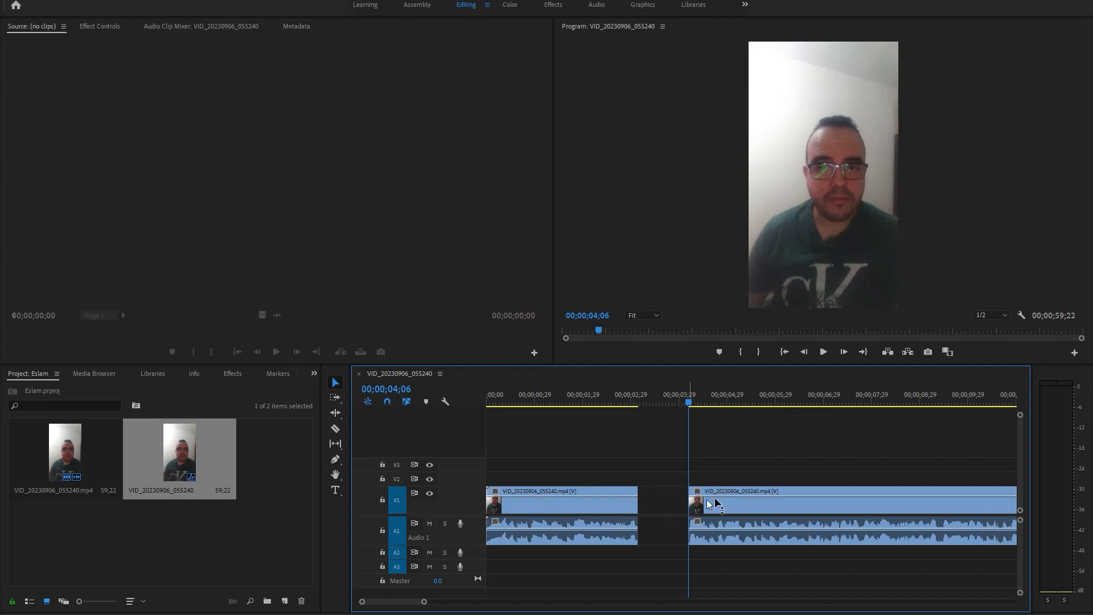
Slide the following clip left to close the gap, leaving the sequence at 58;21
click(739, 499)
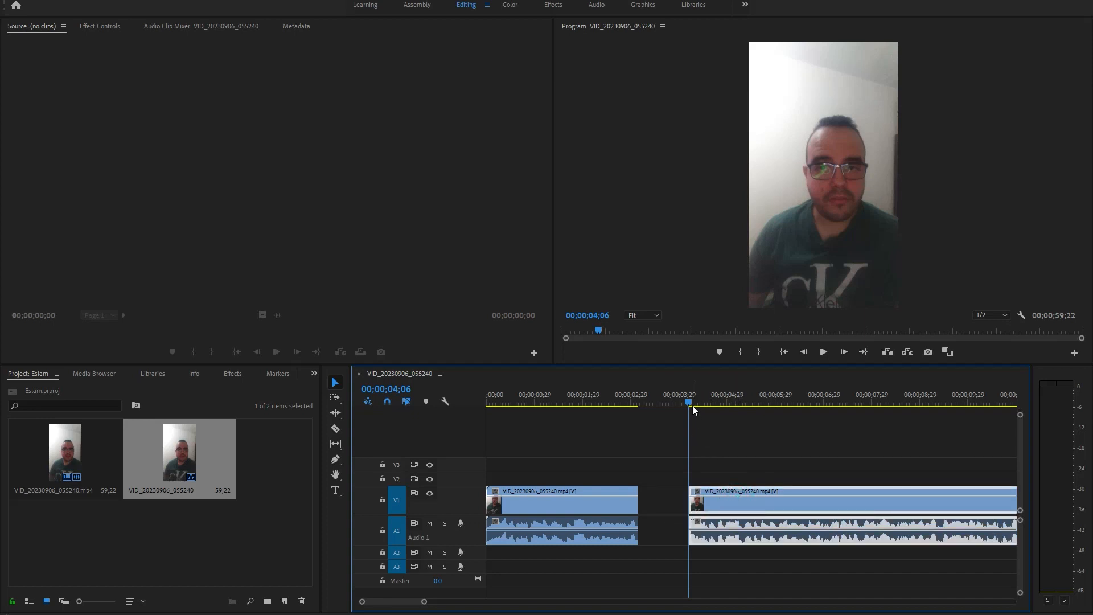
drag(687, 402, 617, 422)
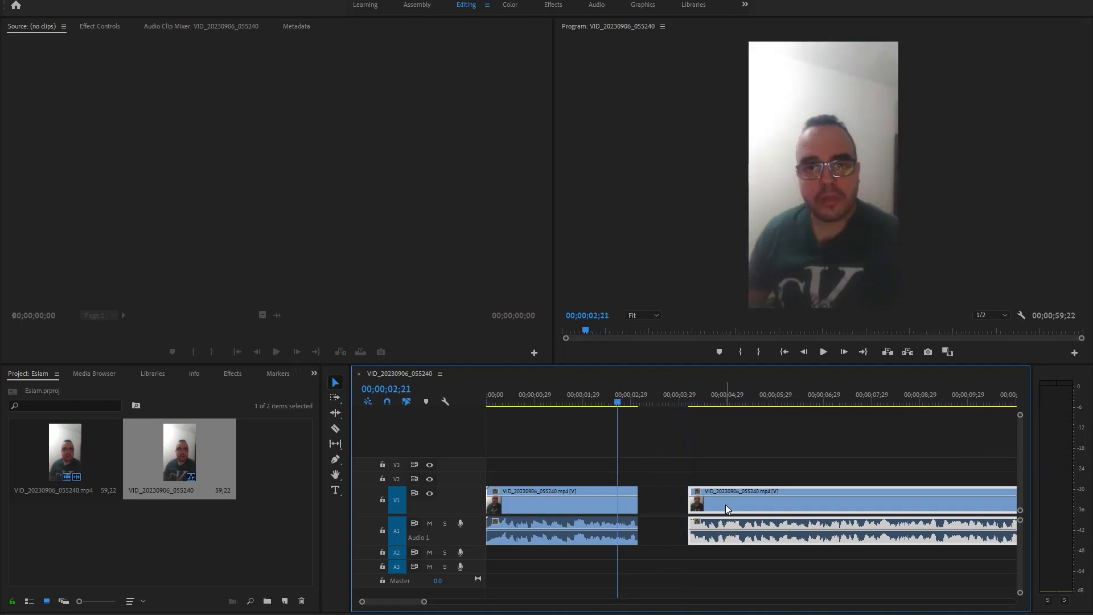
click(698, 456)
click(709, 504)
drag(721, 507, 670, 507)
mouse_move(617, 402)
mouse_down()
mouse_move(644, 409)
mouse_move(630, 408)
mouse_up()
key(super+a)
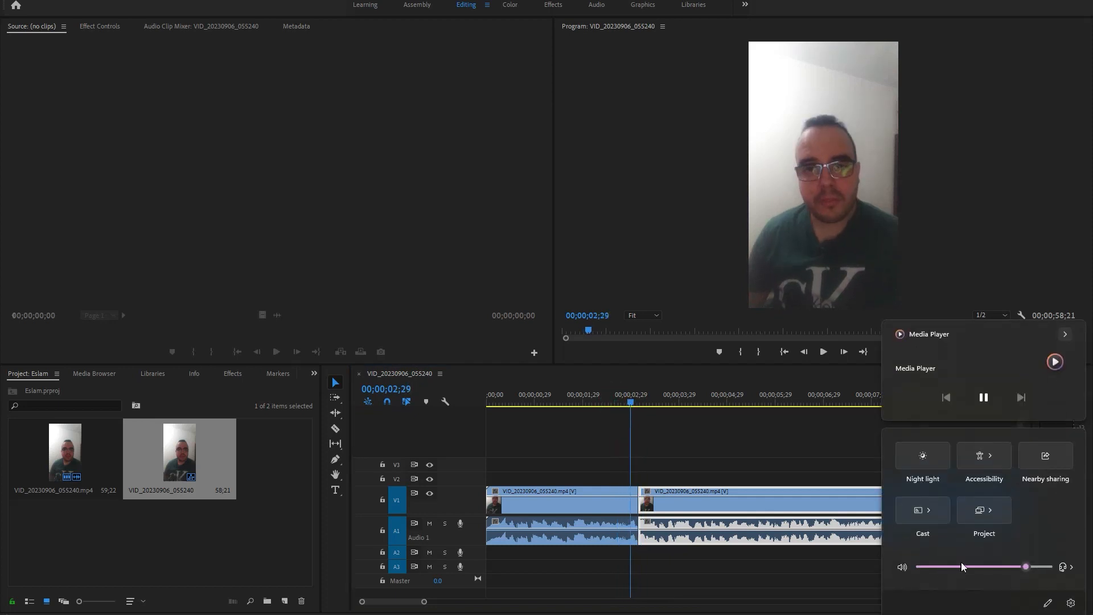
click(1017, 210)
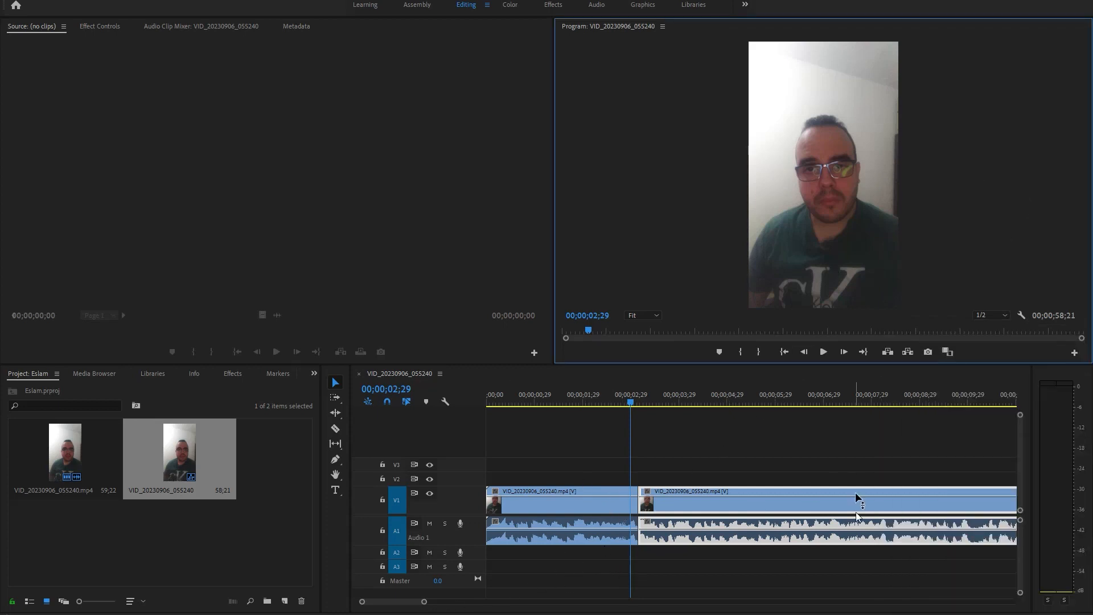
drag(421, 602, 437, 601)
Razor the clip at about 10 and 11 seconds and delete the piece between
click(839, 403)
click(837, 404)
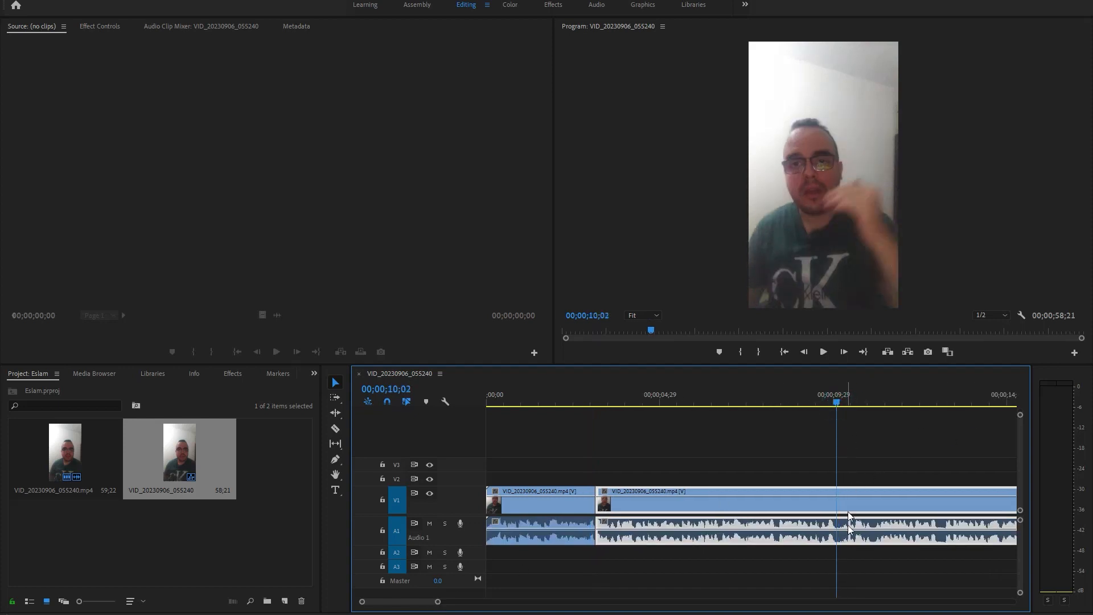
click(334, 429)
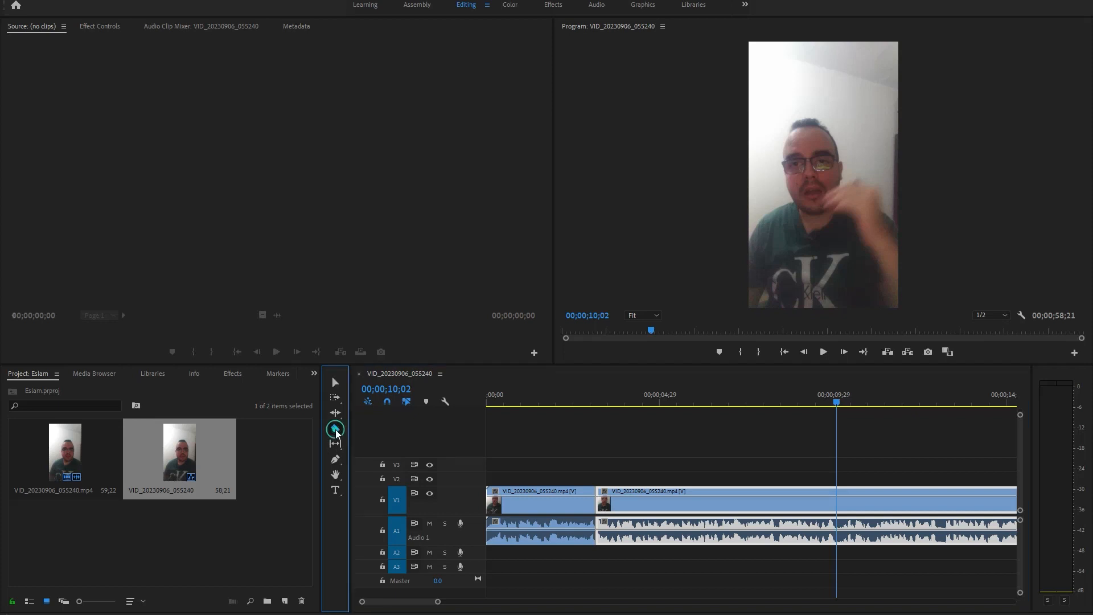
click(836, 506)
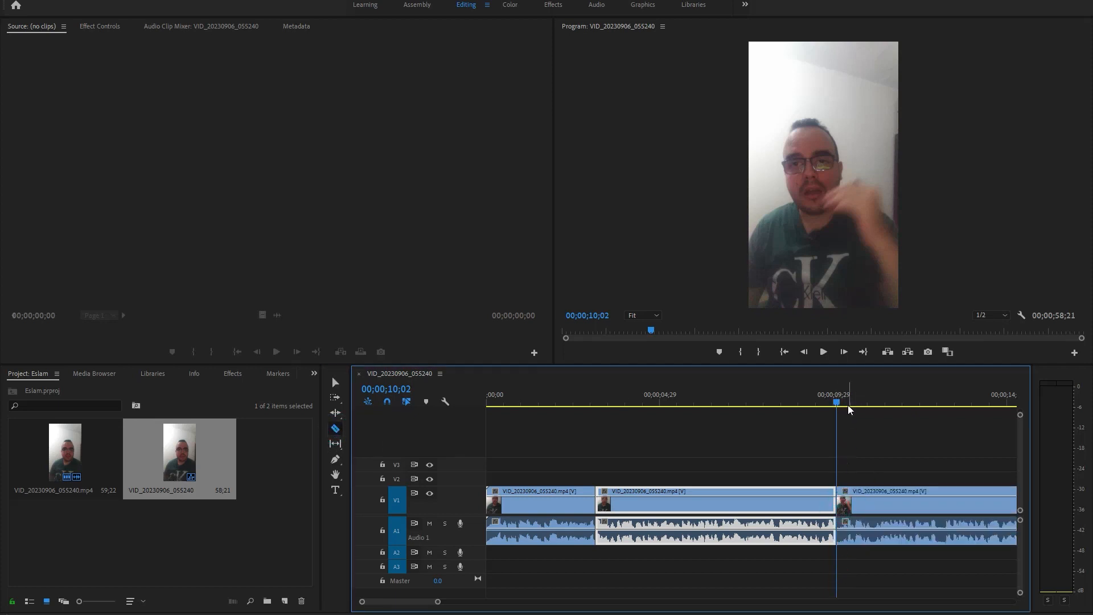
click(846, 403)
drag(847, 406, 875, 408)
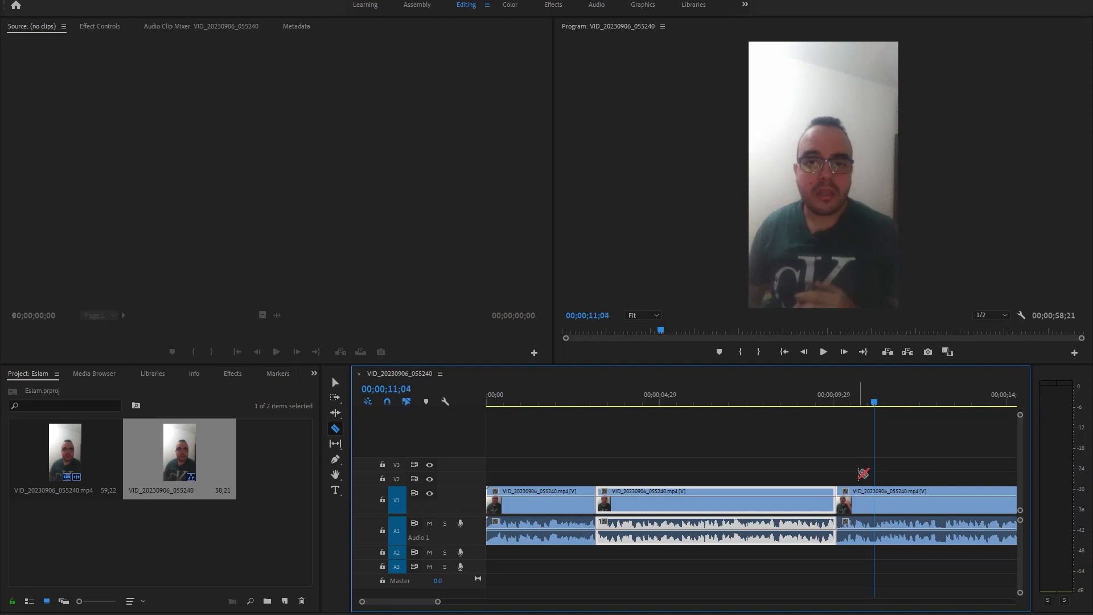
click(876, 506)
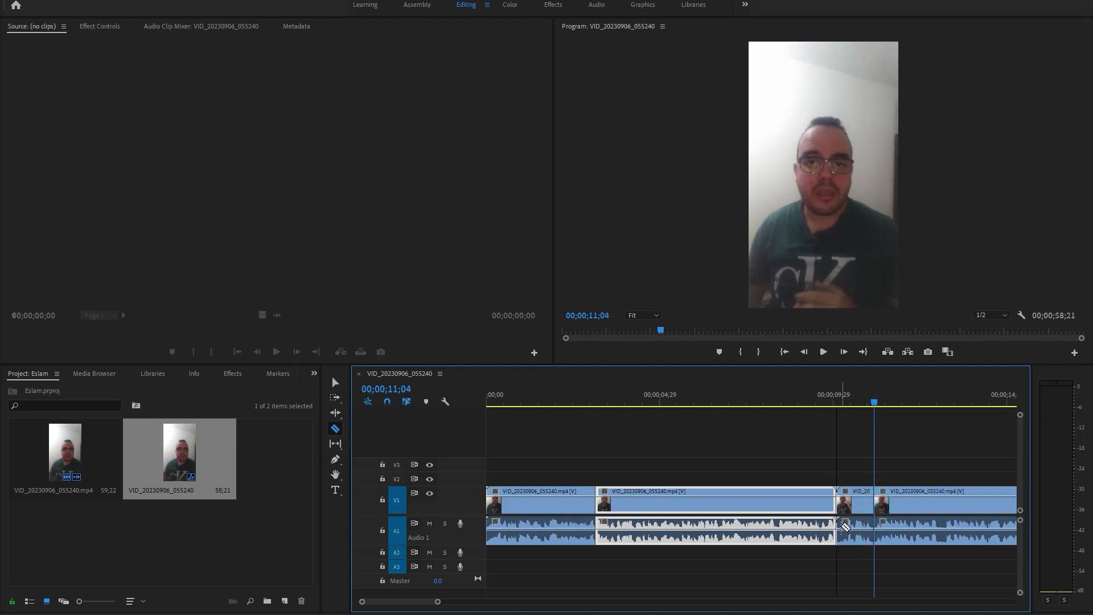
click(335, 385)
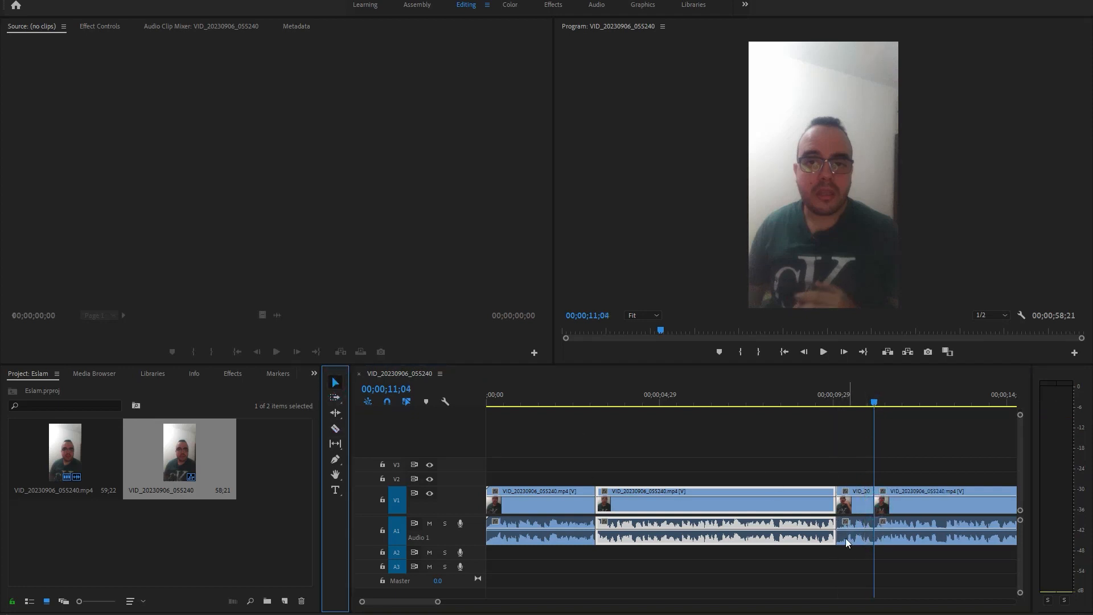
click(865, 501)
key(Delete)
Close the gap so three pieces run back to back at 57;19, then preview the edits
click(908, 503)
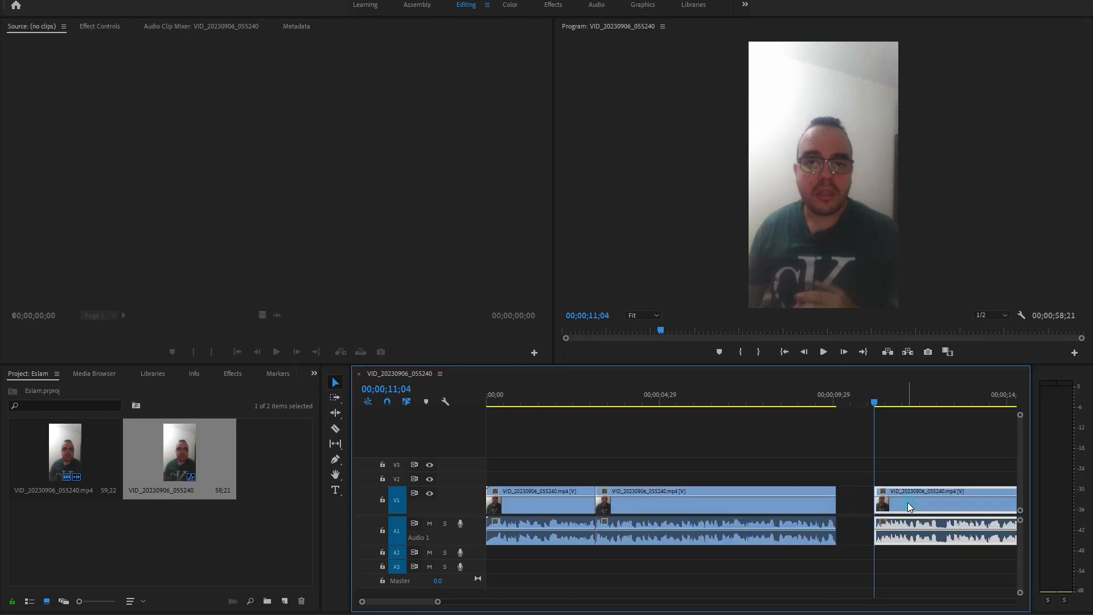
drag(909, 506, 869, 515)
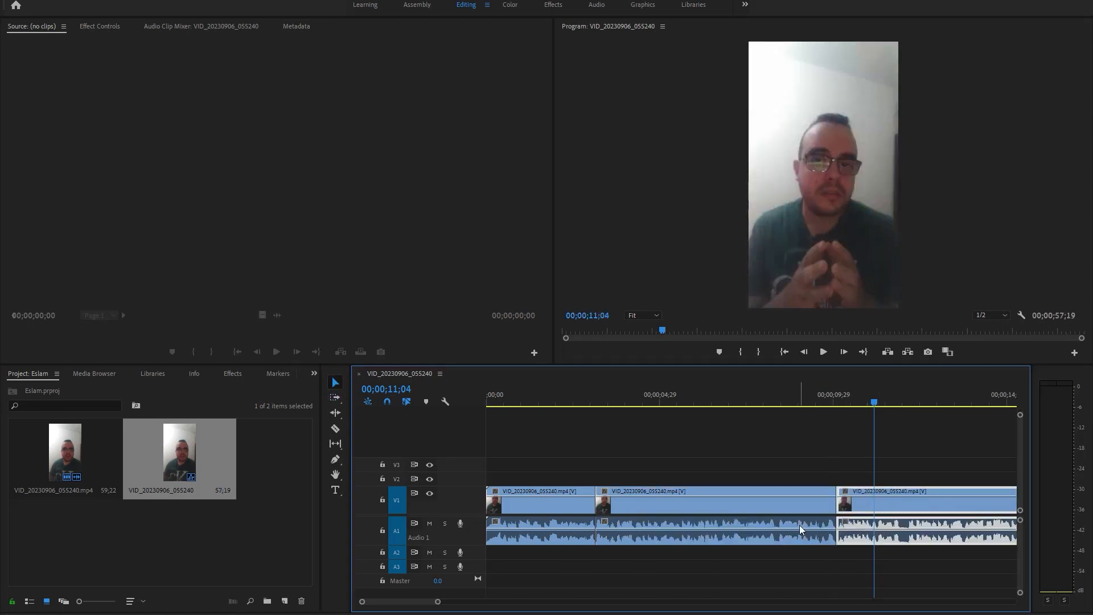
click(745, 534)
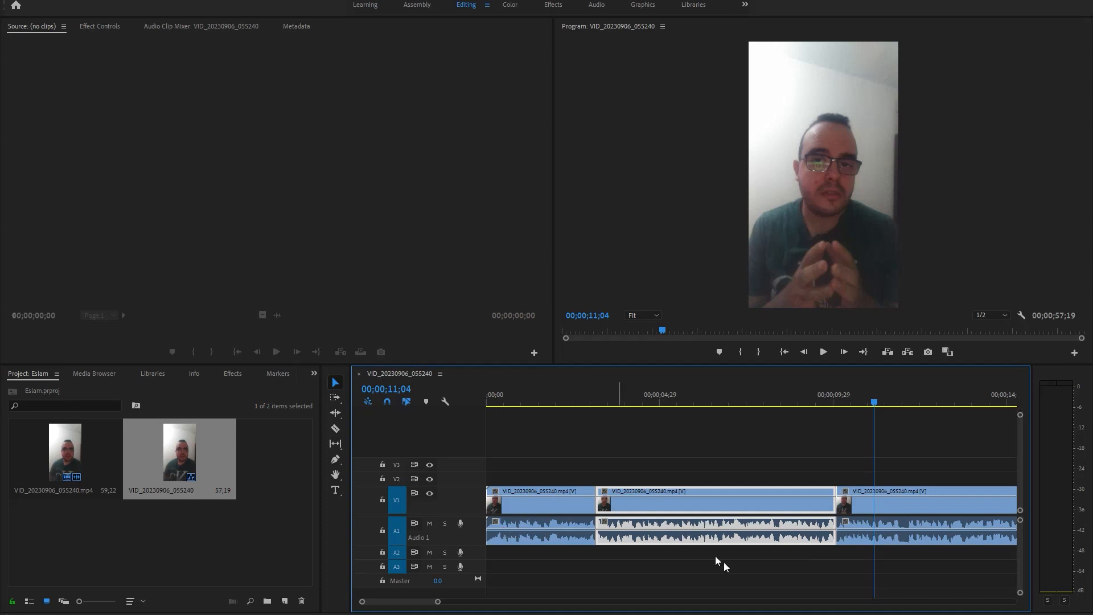
click(721, 434)
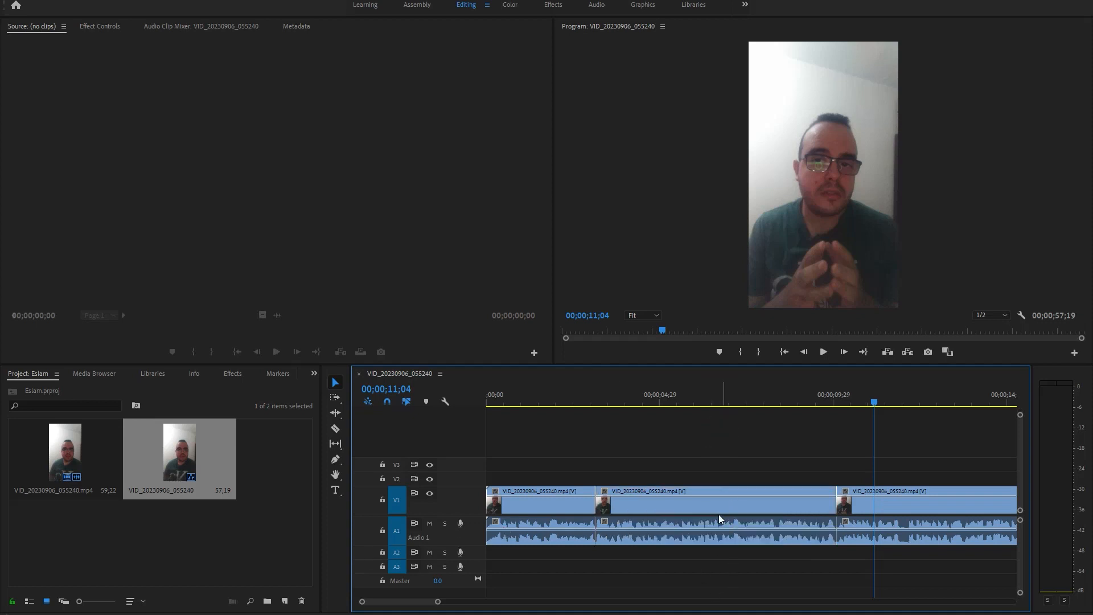
click(579, 391)
drag(579, 391, 753, 409)
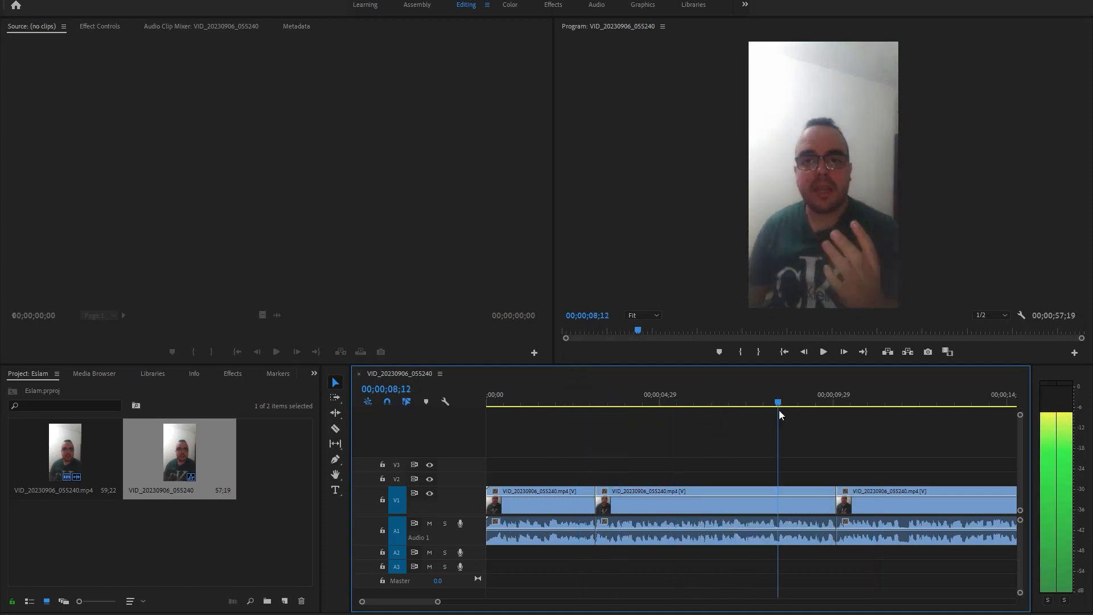
drag(845, 430, 496, 421)
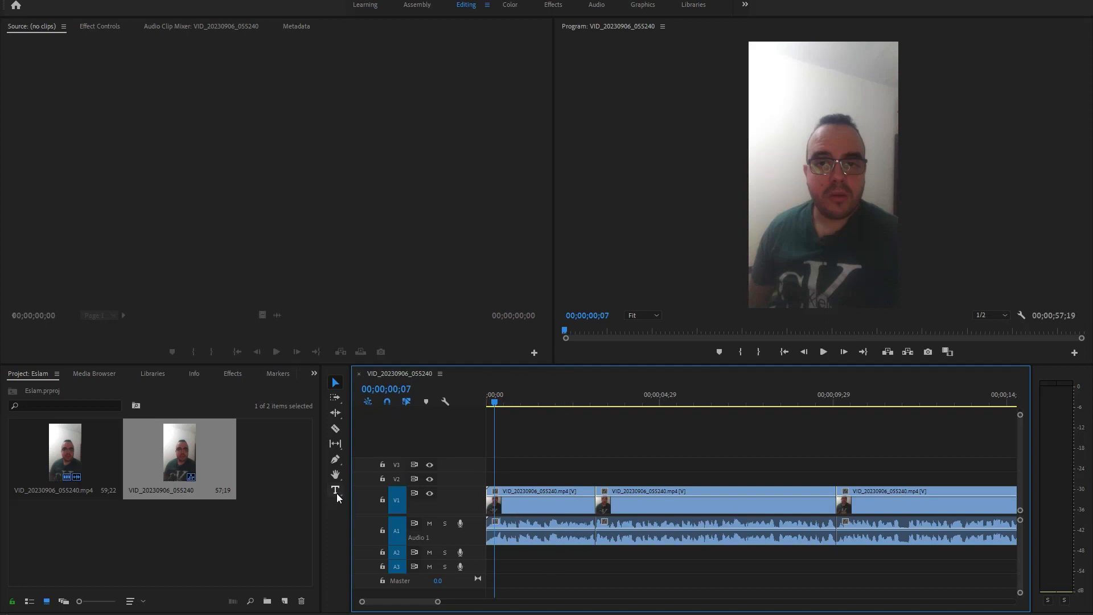
At 00;00;04;17, add a title reading 'writting' near the top of the frame on V2
drag(495, 406, 487, 405)
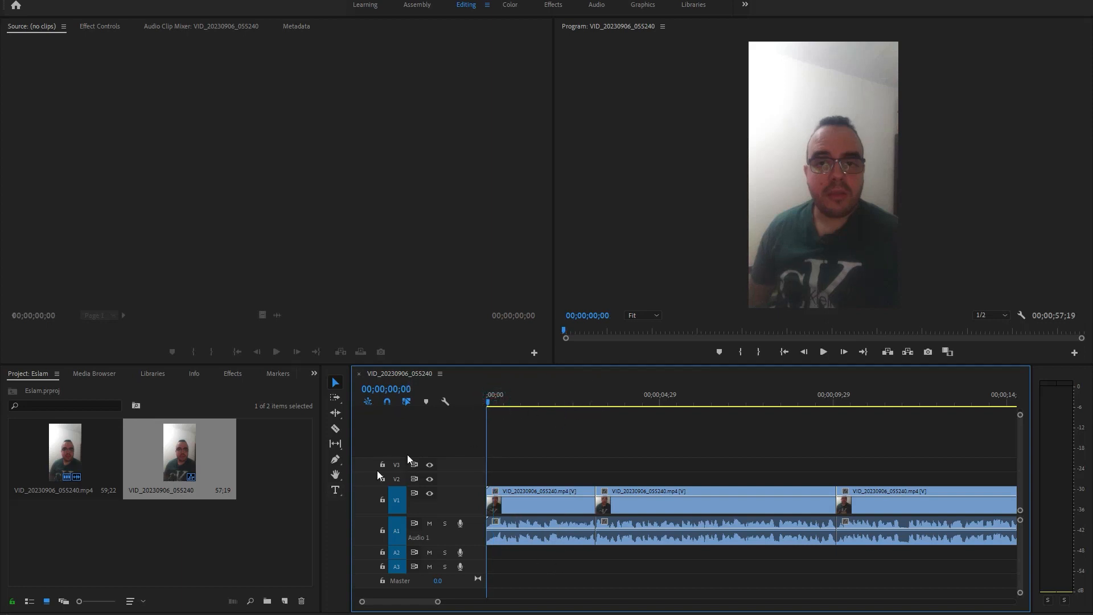
click(335, 491)
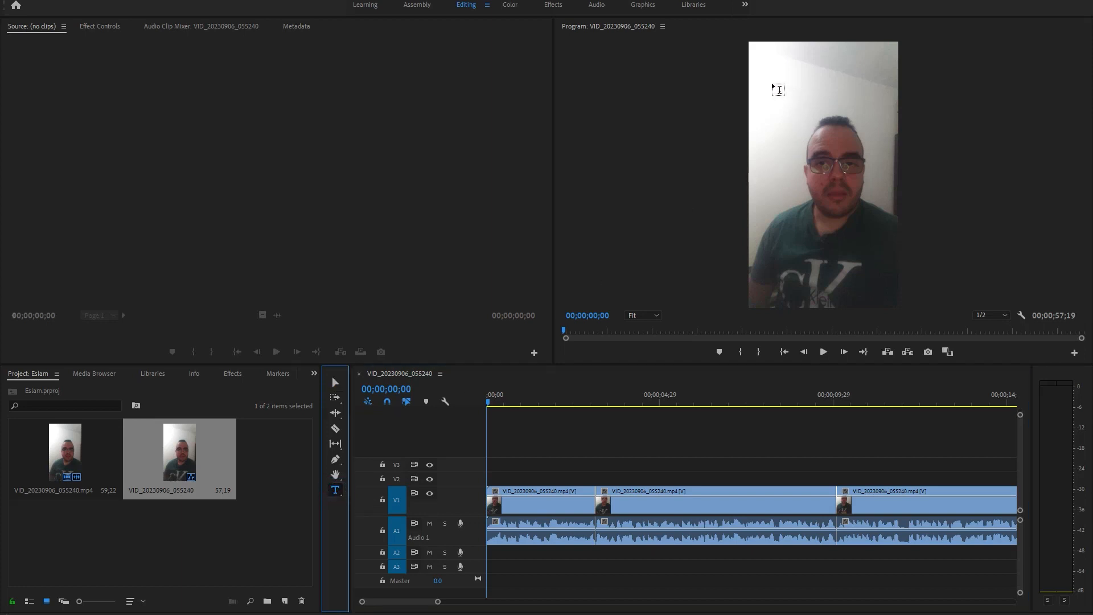
drag(487, 405, 645, 406)
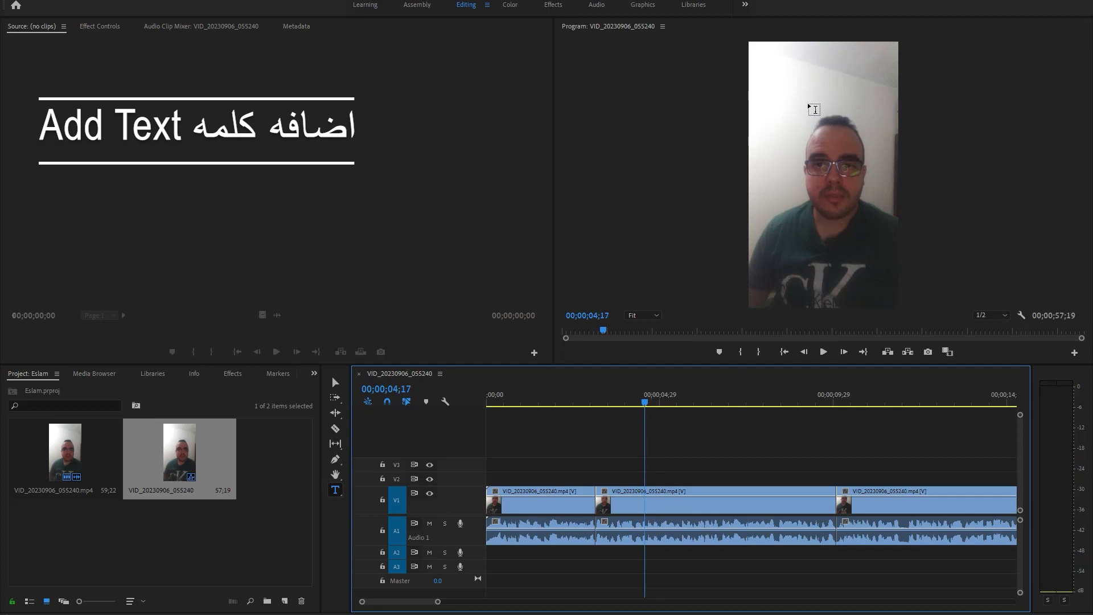
click(771, 79)
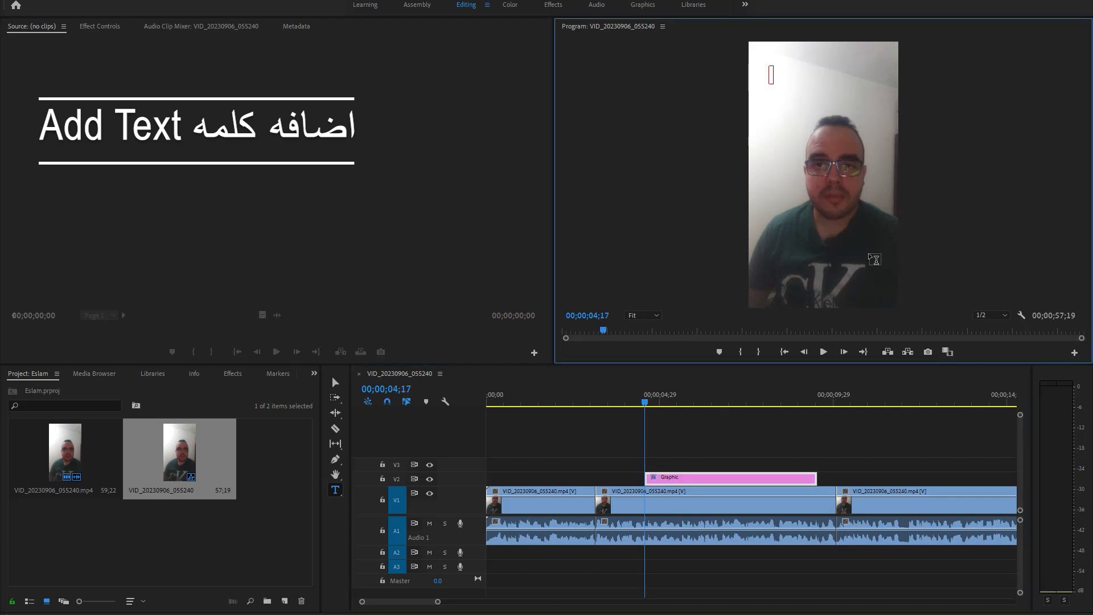
text(writting)
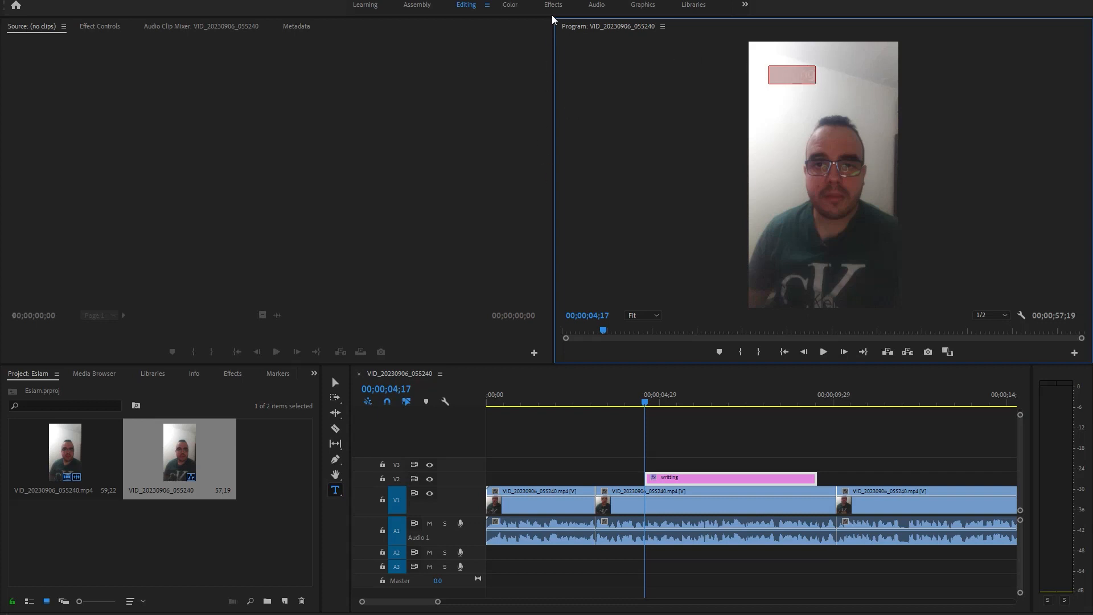
click(510, 5)
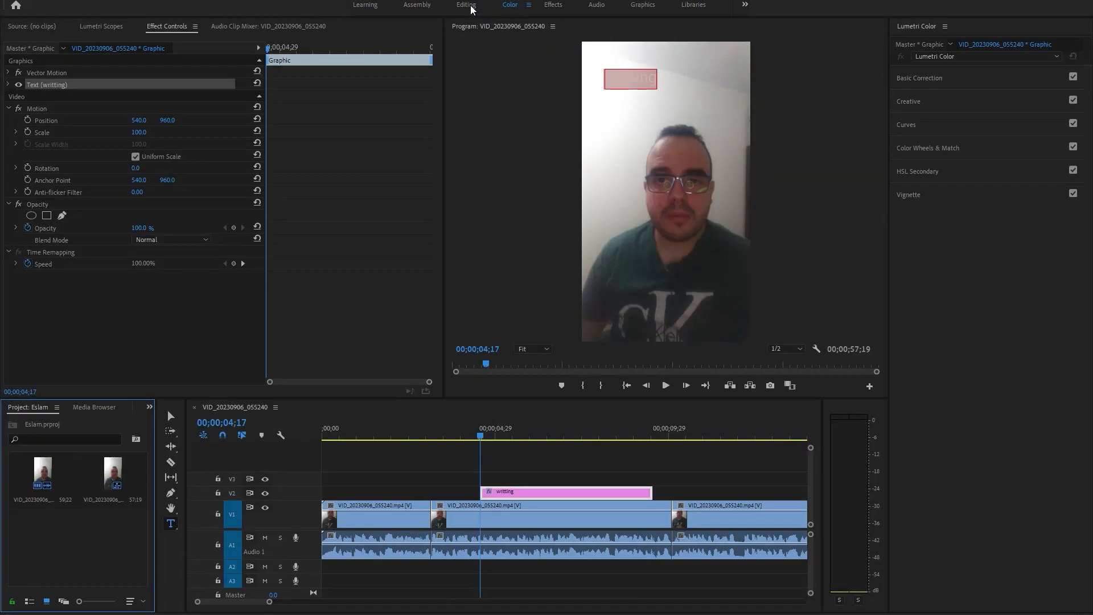
In the Graphics workspace's Essential Graphics Edit panel, set the writting title's fill to black
click(643, 5)
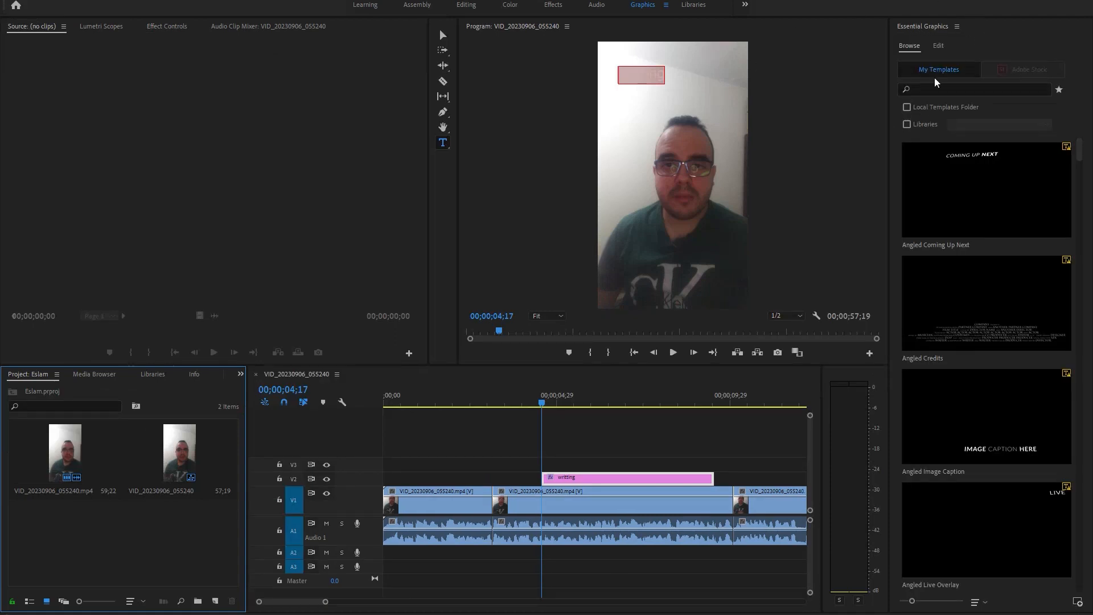
click(939, 48)
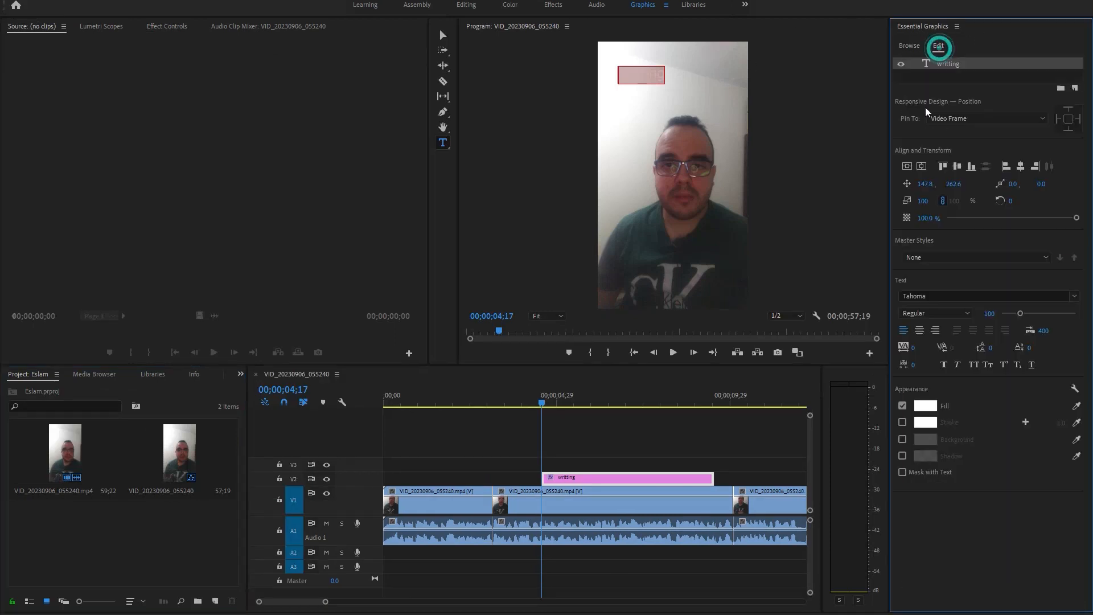
click(925, 406)
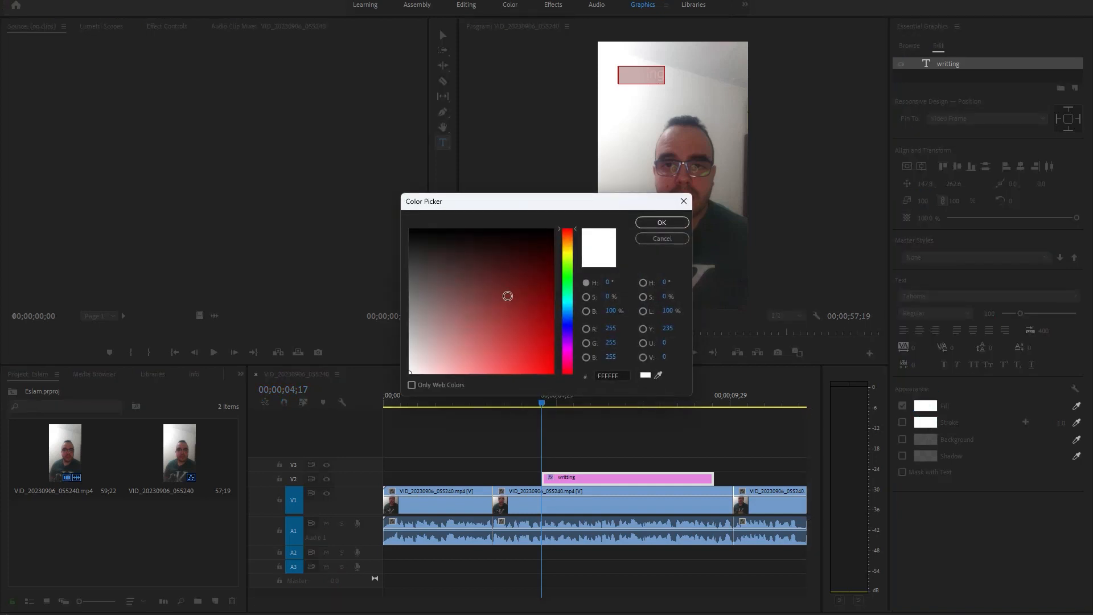
click(508, 296)
click(661, 222)
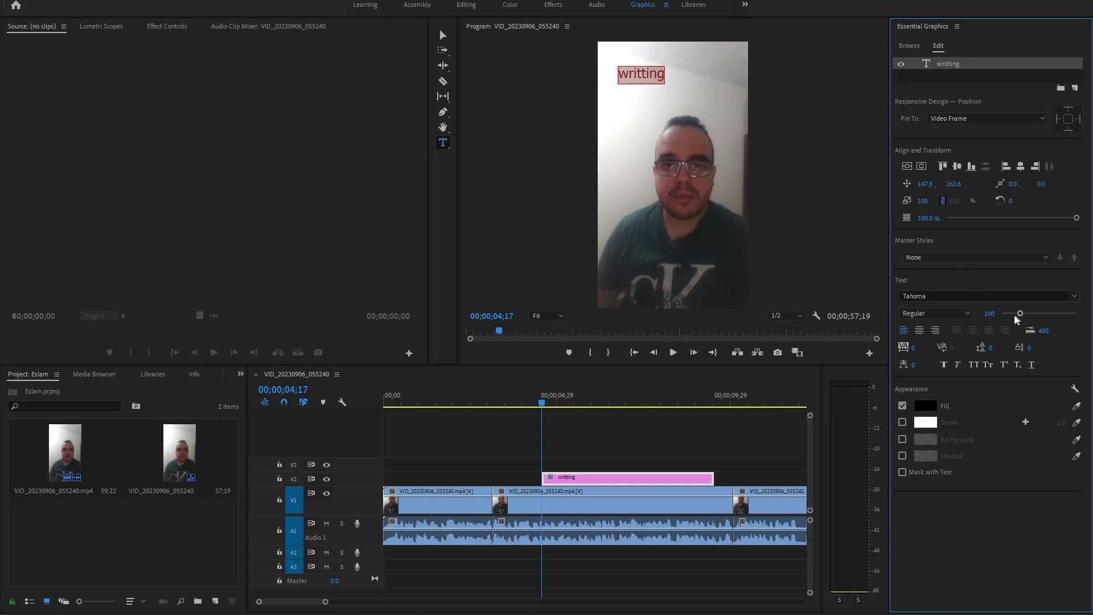
Set the writting title to size 240 in Trebuchet MS Regular, left-aligned
drag(1020, 315, 1048, 323)
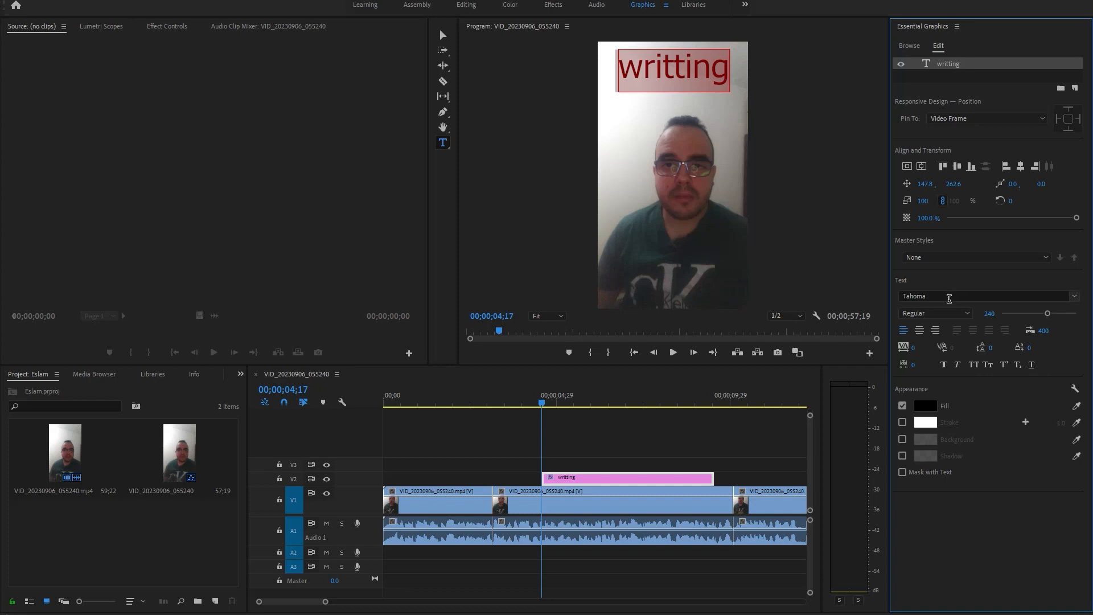
click(949, 297)
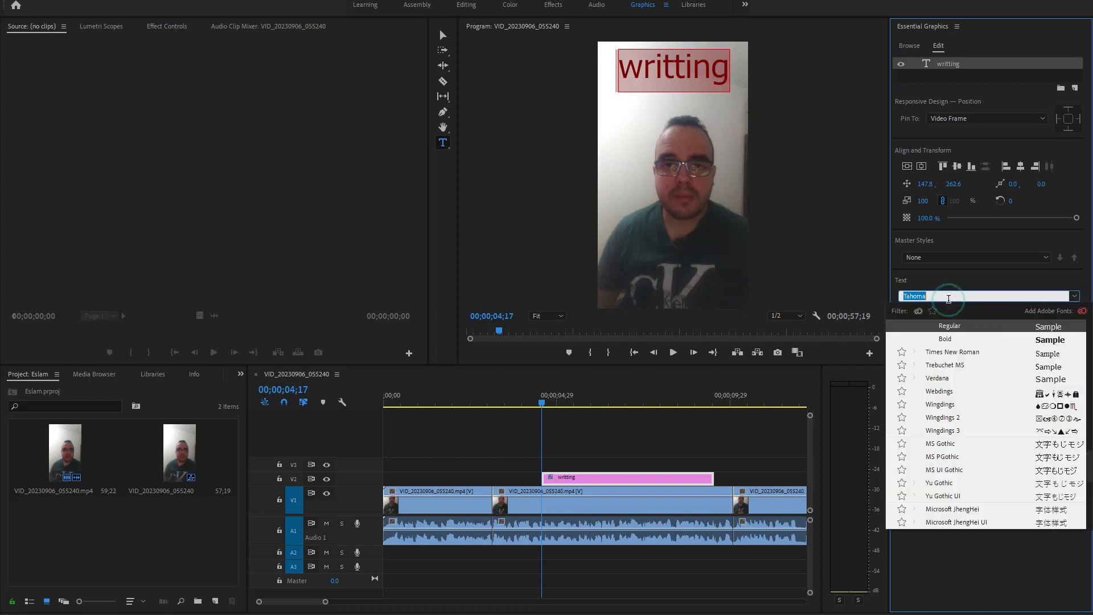
click(967, 353)
click(952, 297)
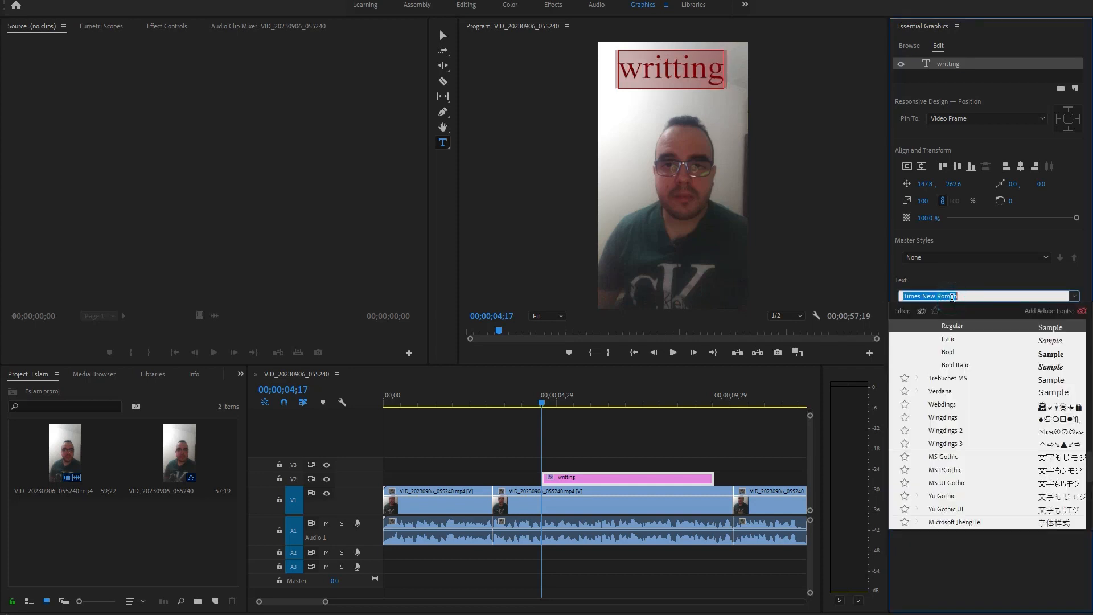
key(Down)
key(Down)
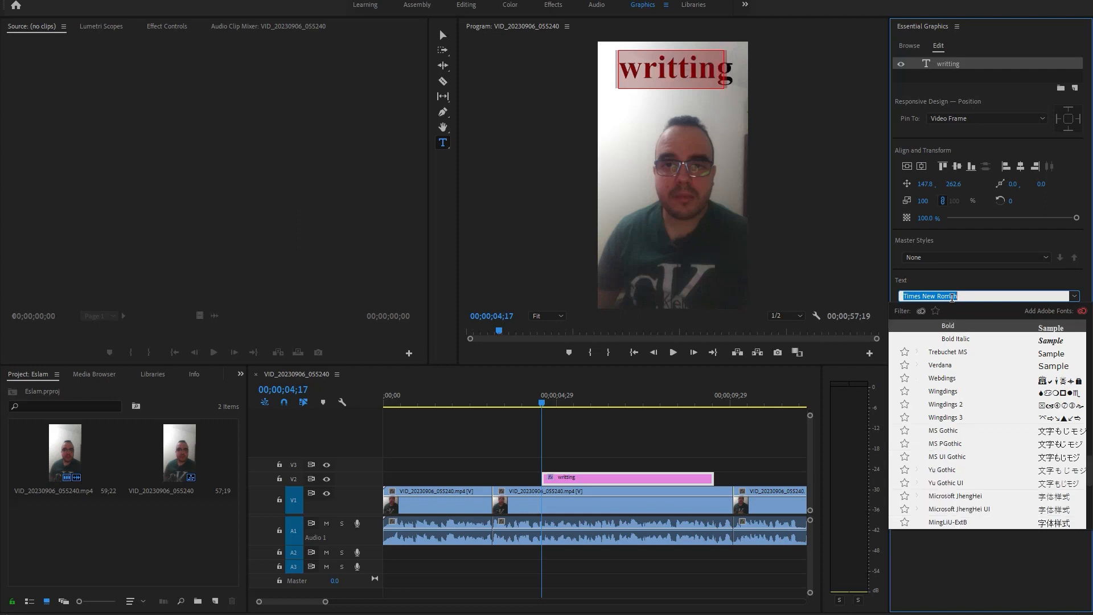
key(Return)
click(953, 297)
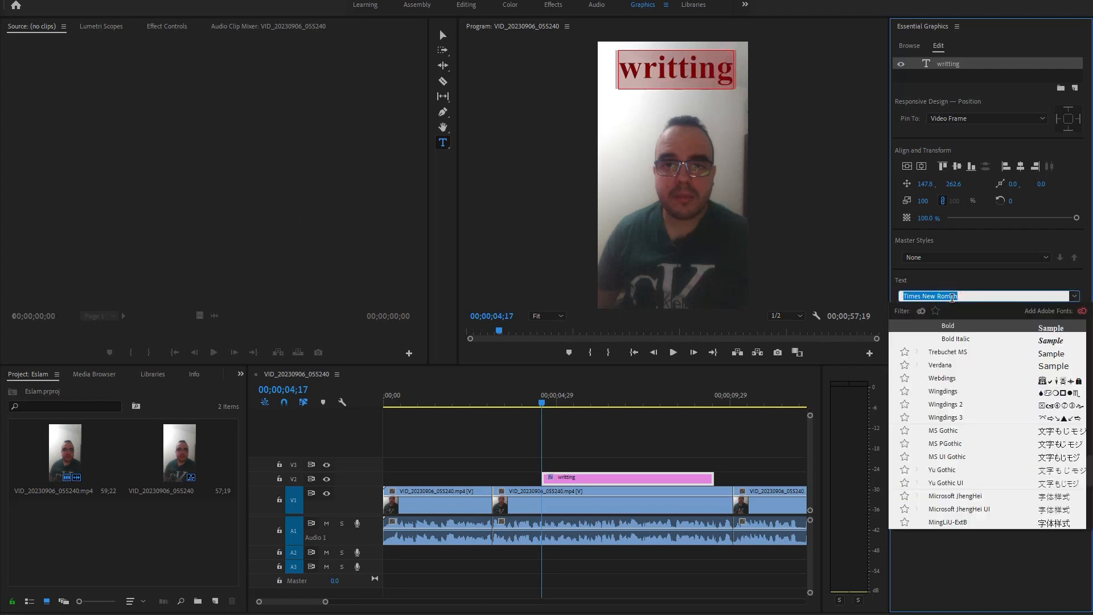
key(Down)
key(Return)
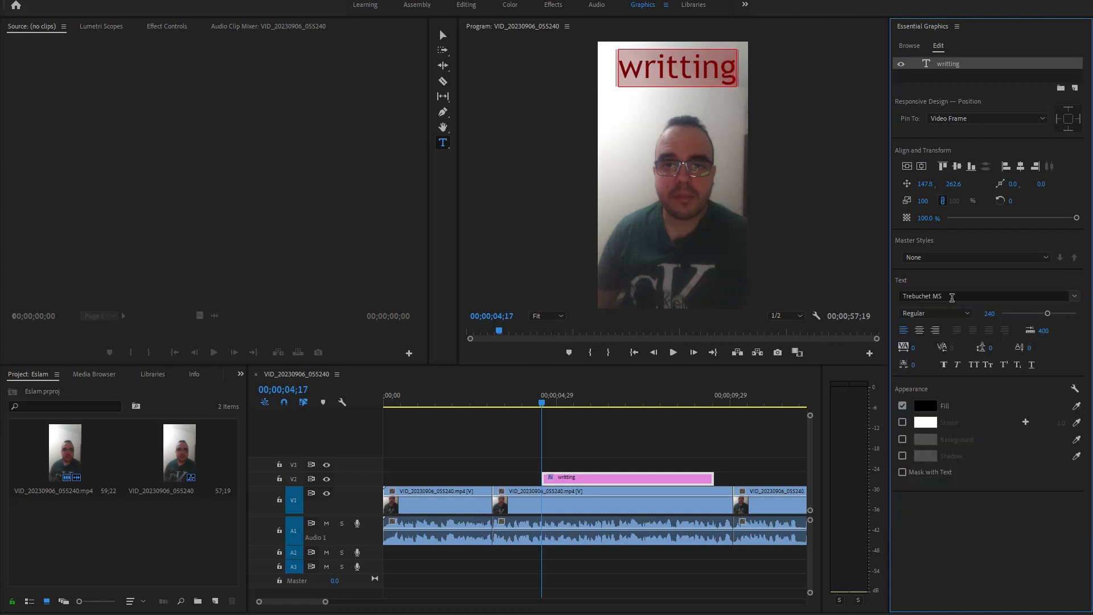
click(952, 296)
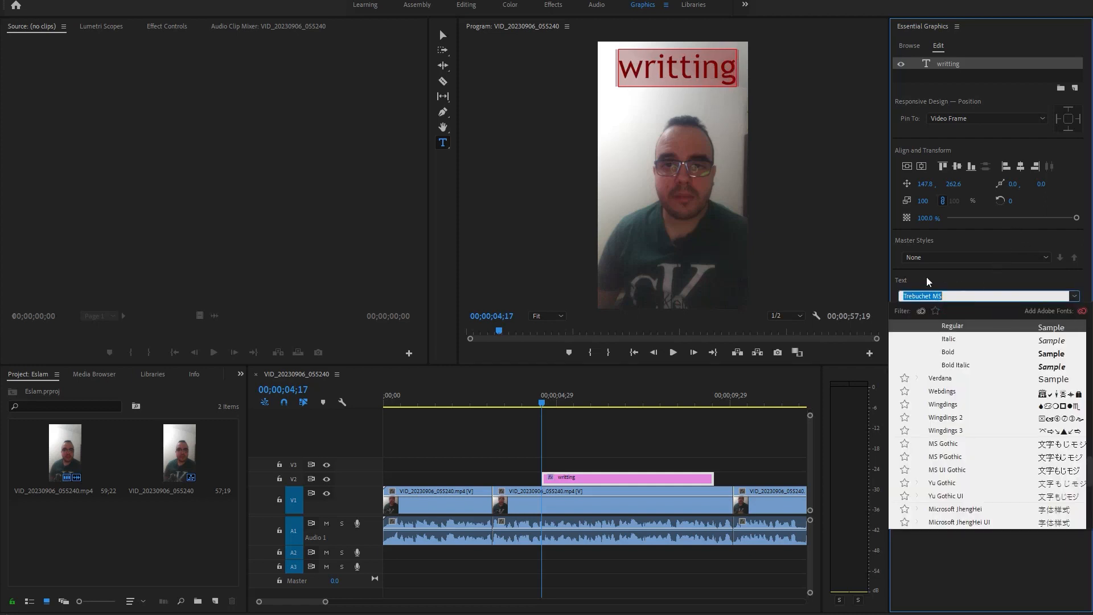
click(927, 279)
click(904, 331)
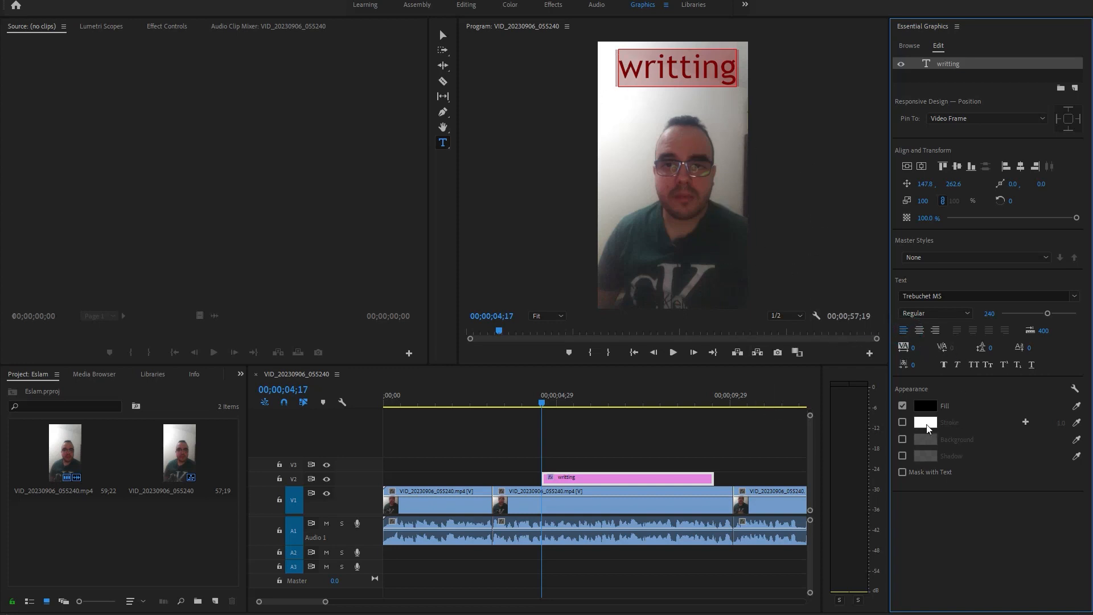
Enable the title's Background box, colour it red, and set its opacity to 20%
click(901, 440)
click(926, 439)
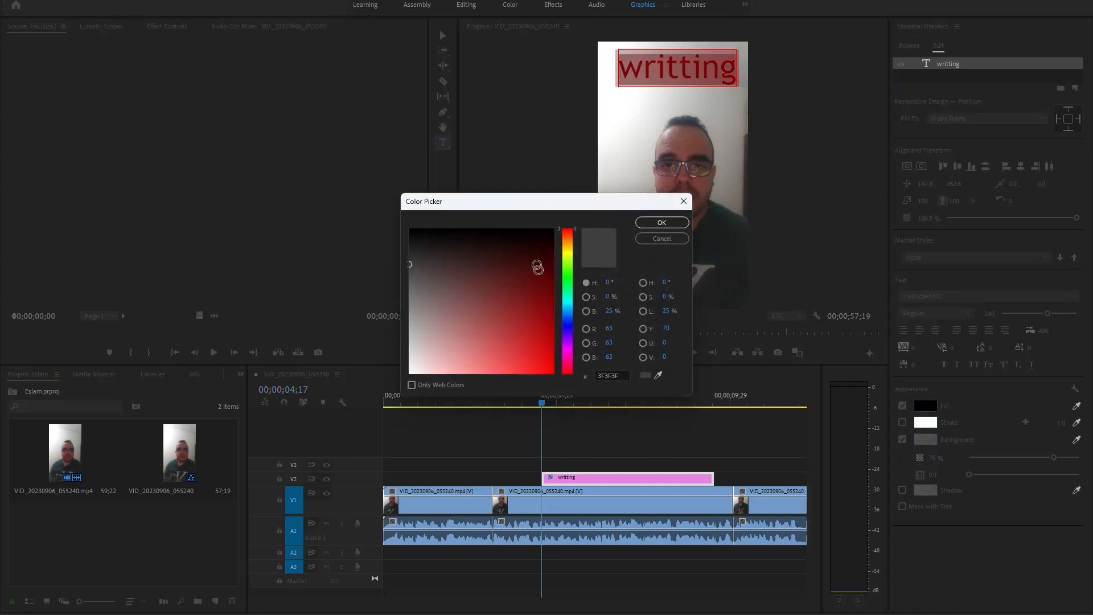
drag(542, 246, 582, 205)
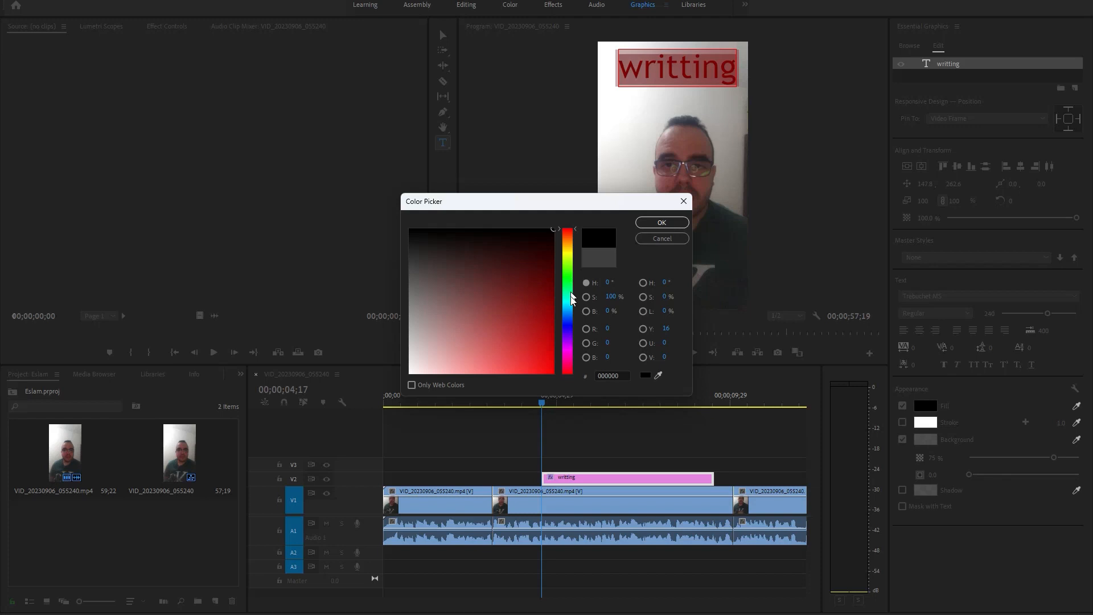
click(541, 263)
click(661, 222)
drag(968, 474, 1001, 474)
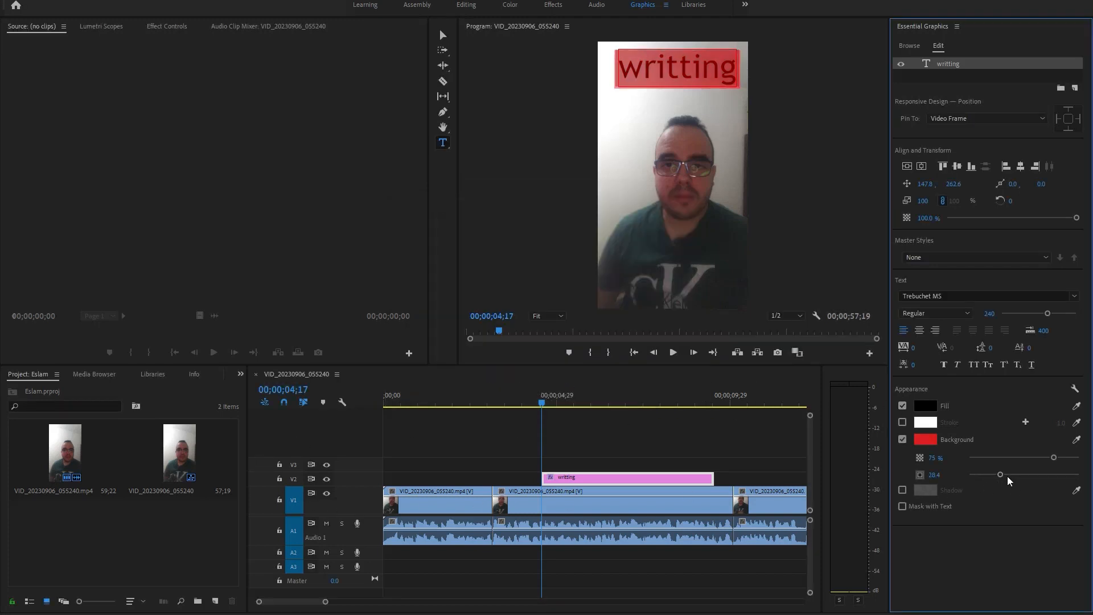
drag(1001, 475, 938, 472)
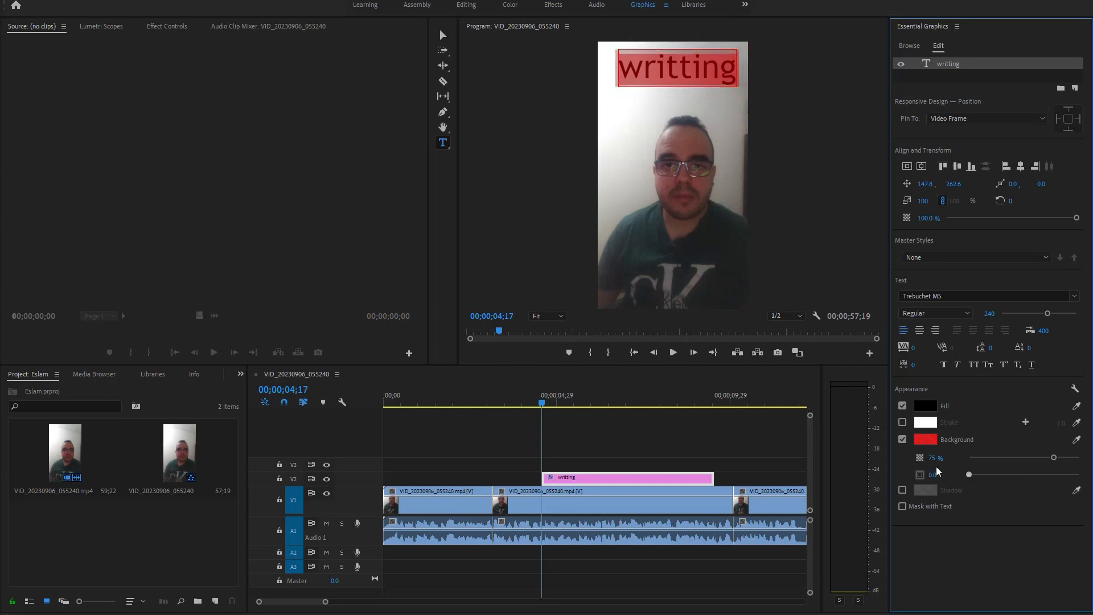
drag(1054, 462, 991, 461)
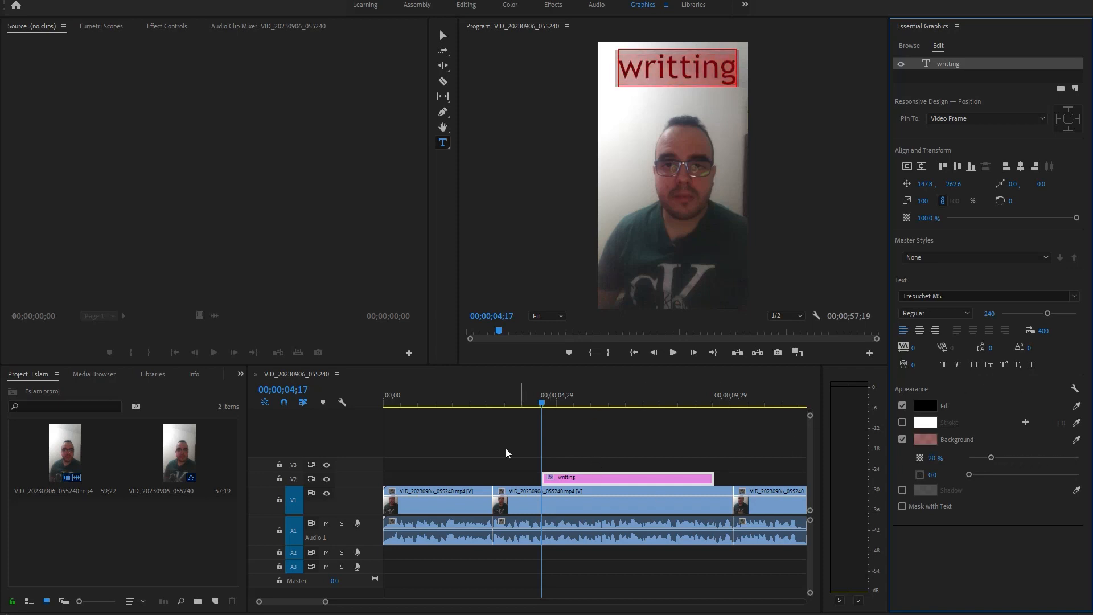
mouse_move(541, 403)
mouse_down()
mouse_move(710, 411)
mouse_move(550, 411)
mouse_up()
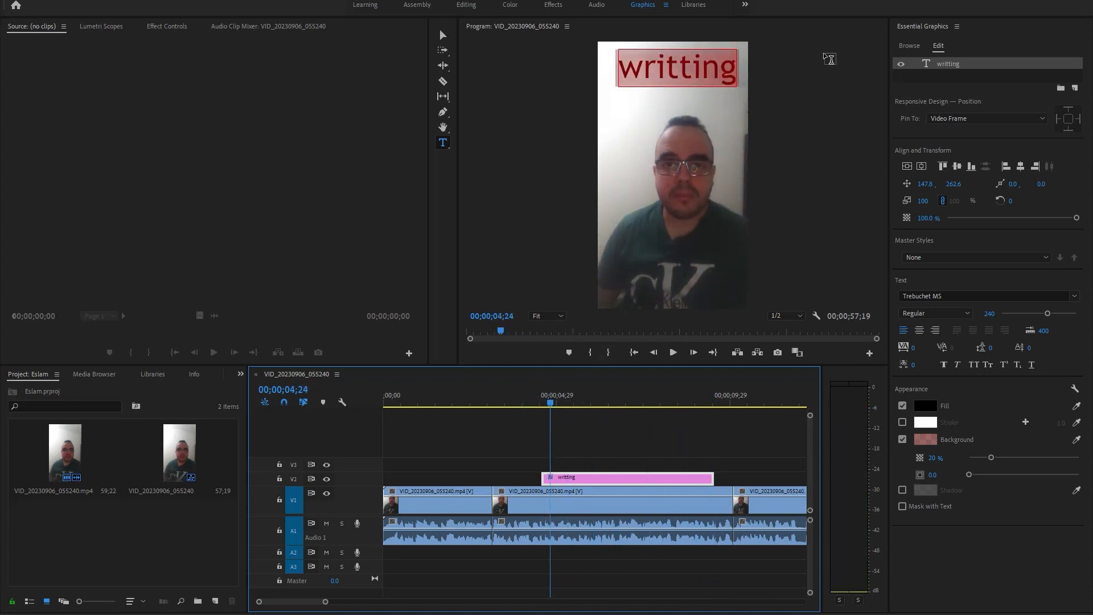
Place the Bold Image Caption template on V3 at the start of the sequence
click(908, 46)
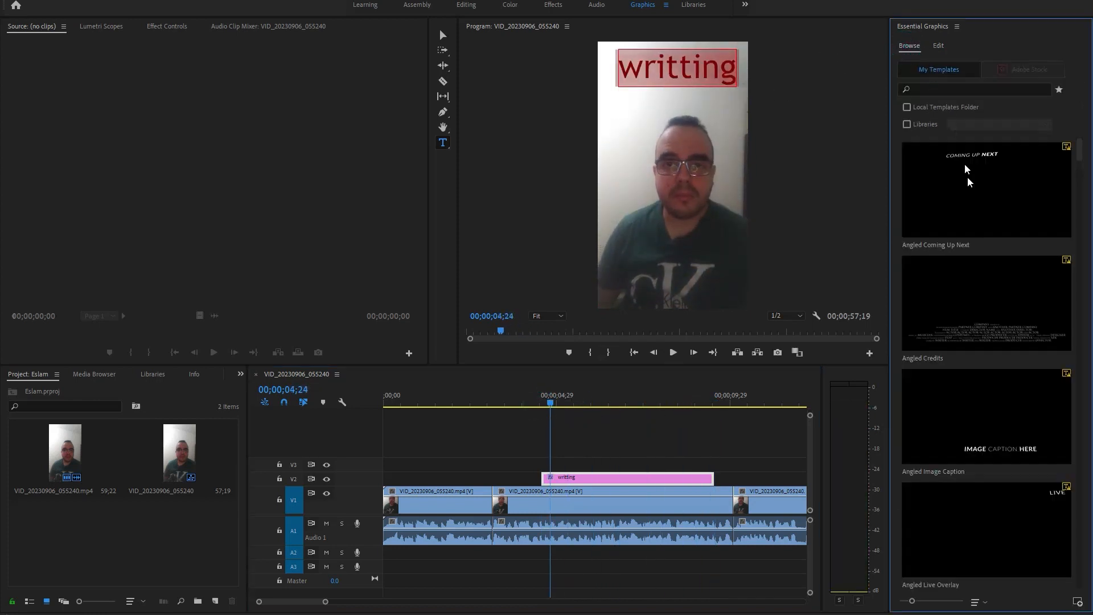
scroll(979, 428, down, 10)
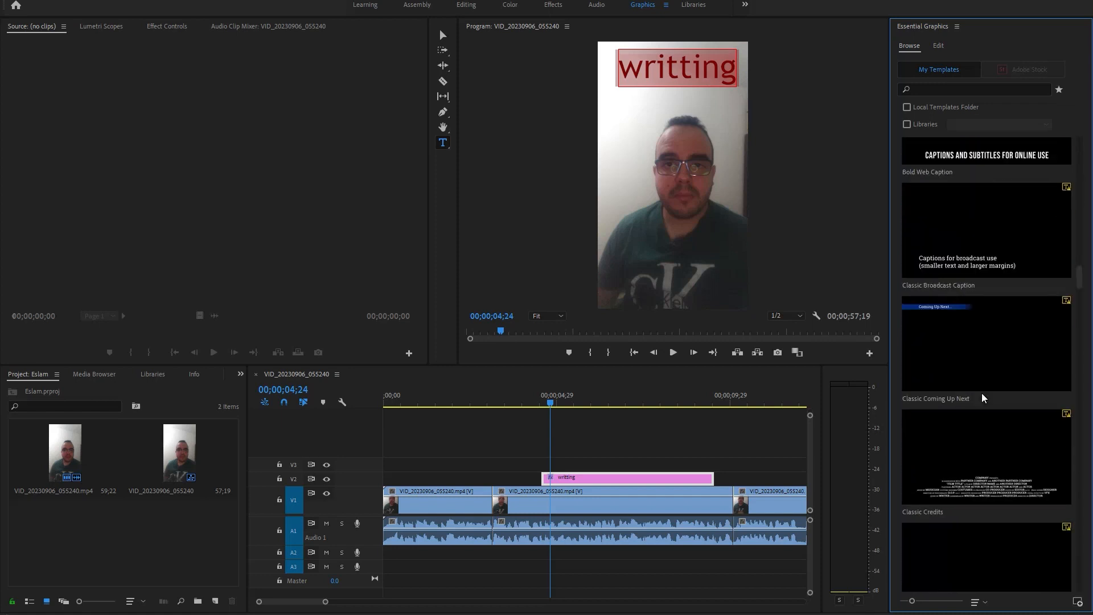
scroll(983, 398, up, 3)
scroll(983, 356, down, 3)
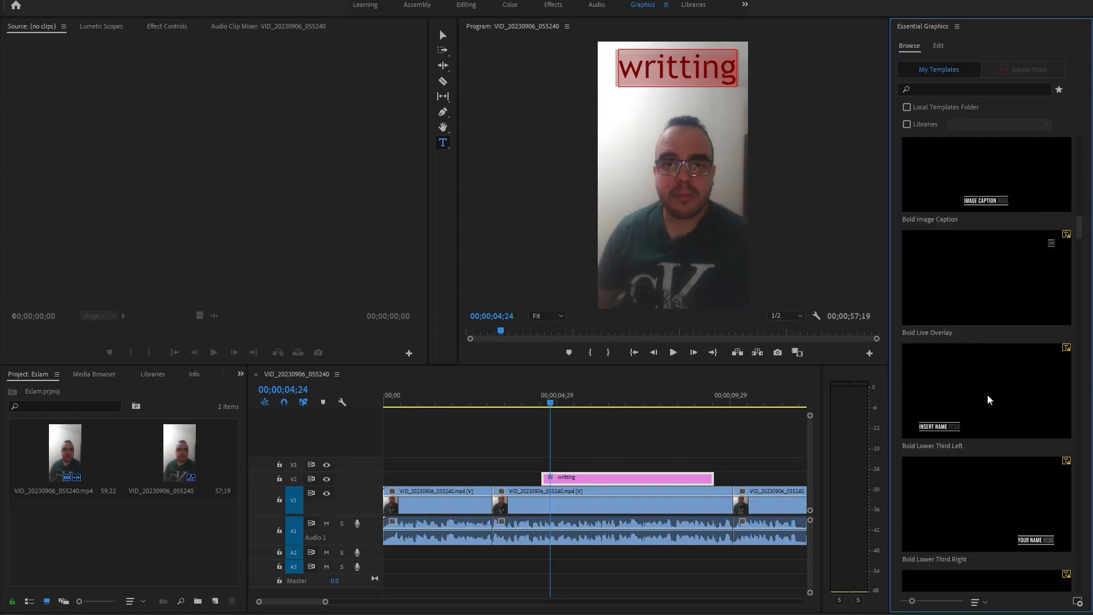
scroll(988, 446, up, 3)
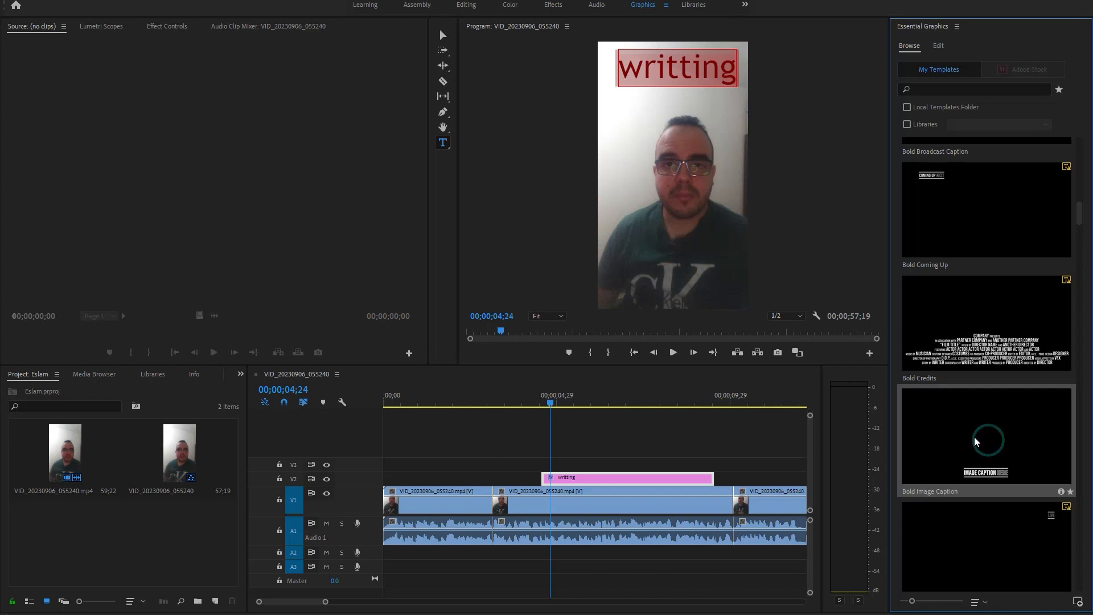
drag(989, 446, 378, 410)
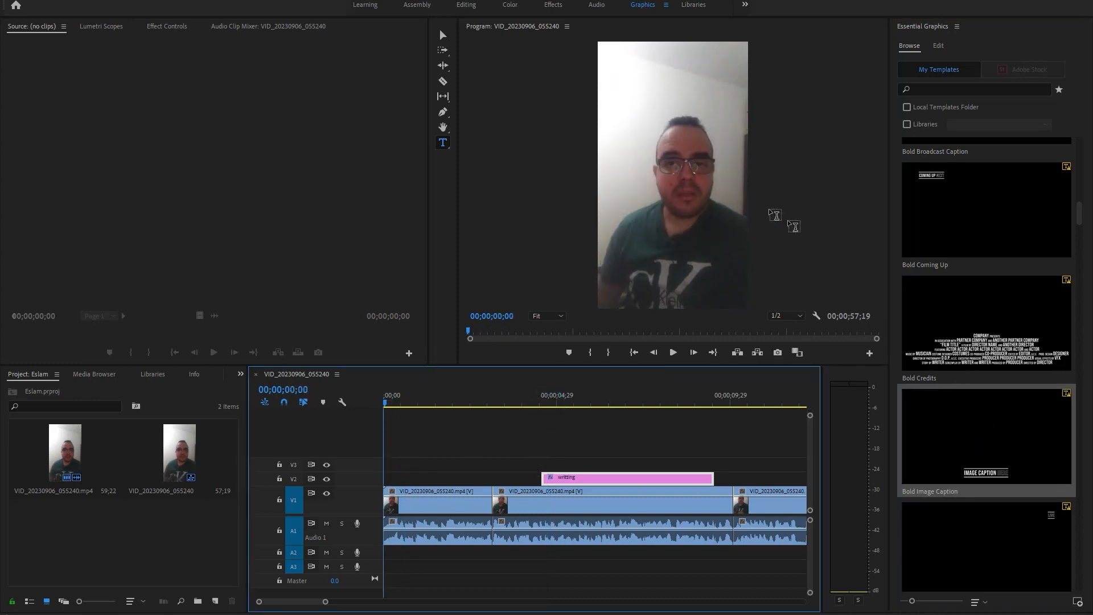
drag(976, 444, 997, 432)
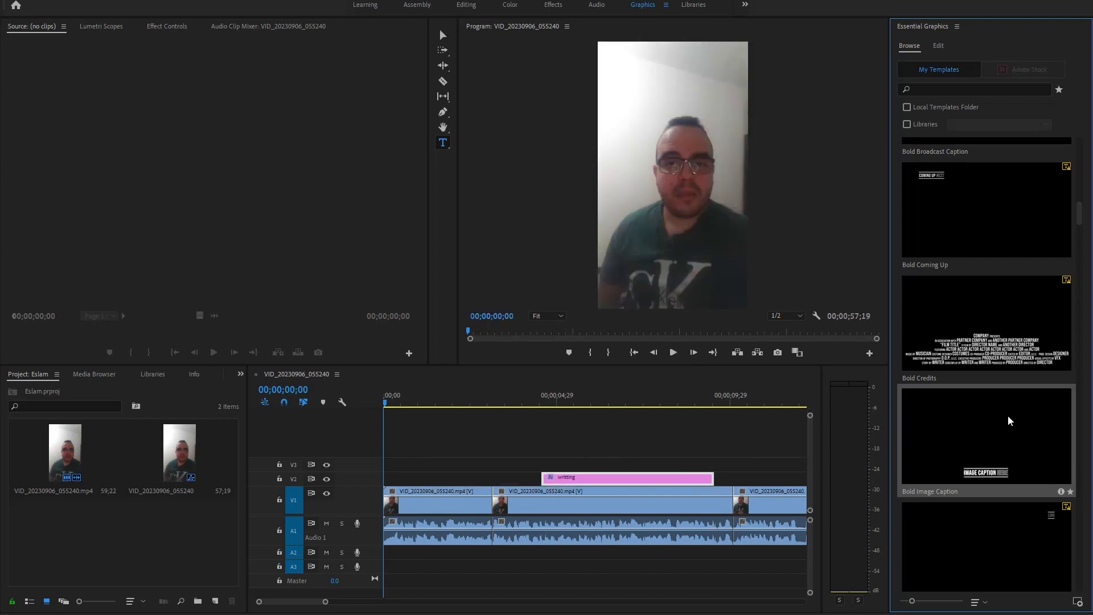
drag(997, 443, 392, 474)
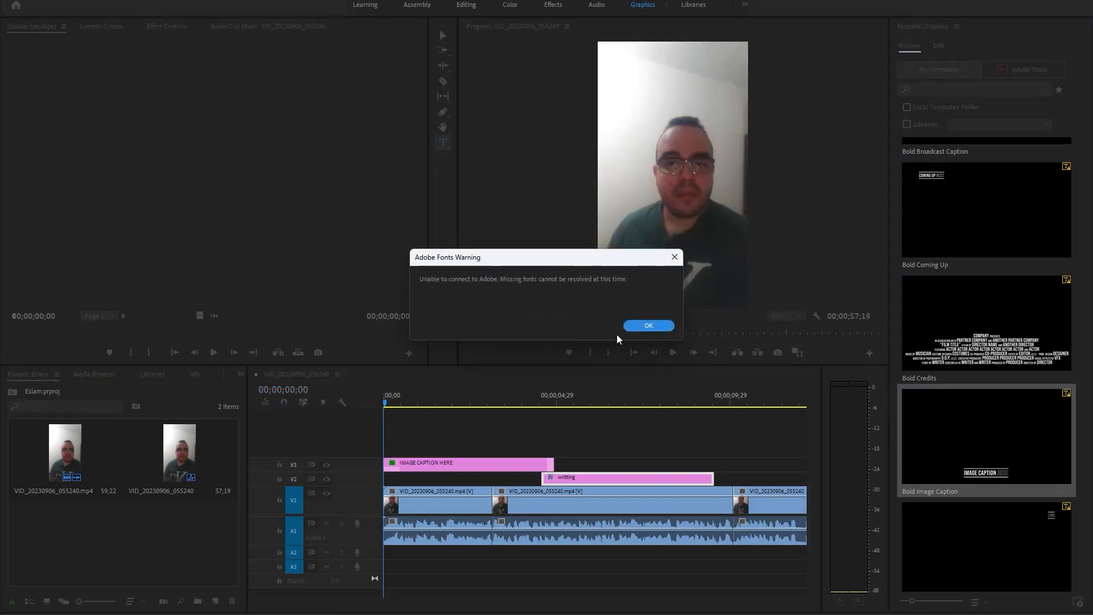
Dismiss the missing-fonts warning and replace the placeholder caption text with the presenter's name
click(648, 326)
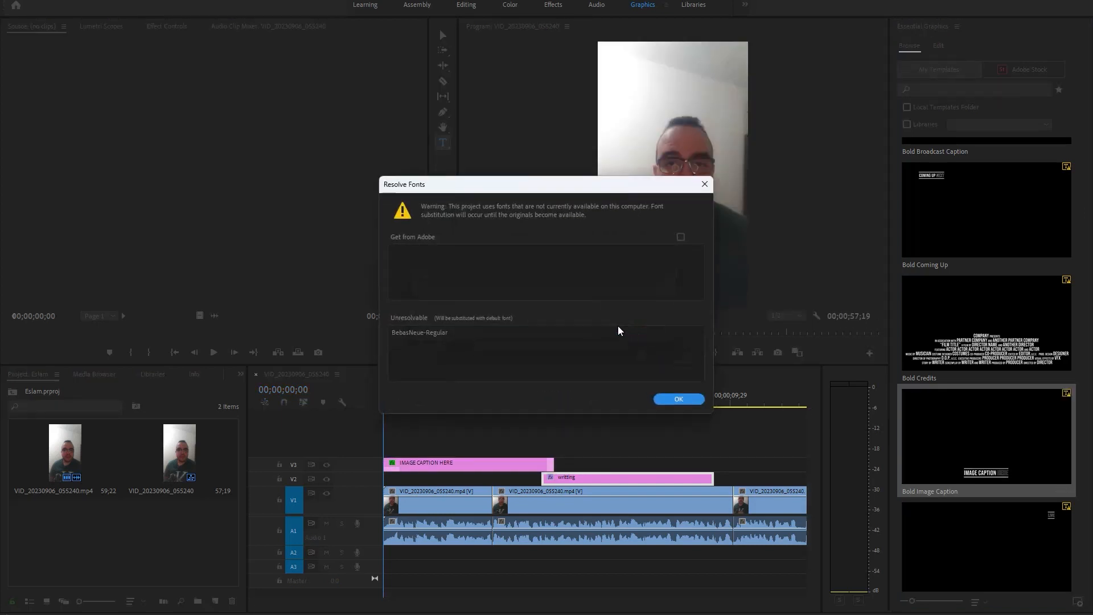
click(677, 398)
drag(385, 405, 421, 404)
triple_click(674, 282)
text(Eslam)
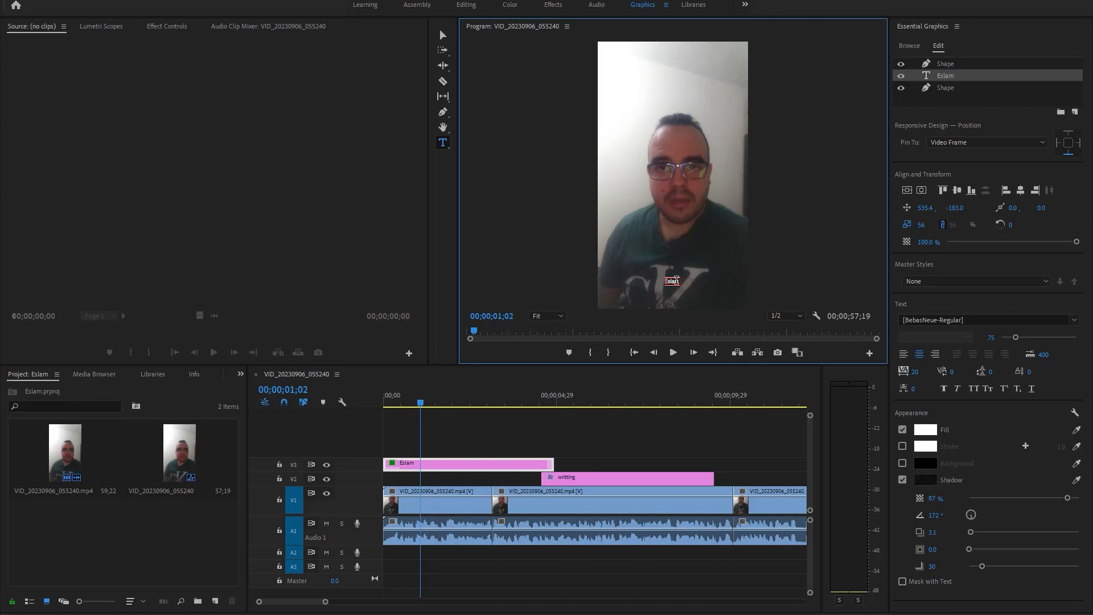
text( Eassa)
Enlarge the name caption's font size to about 327 and preview the opening
drag(1016, 337, 1066, 343)
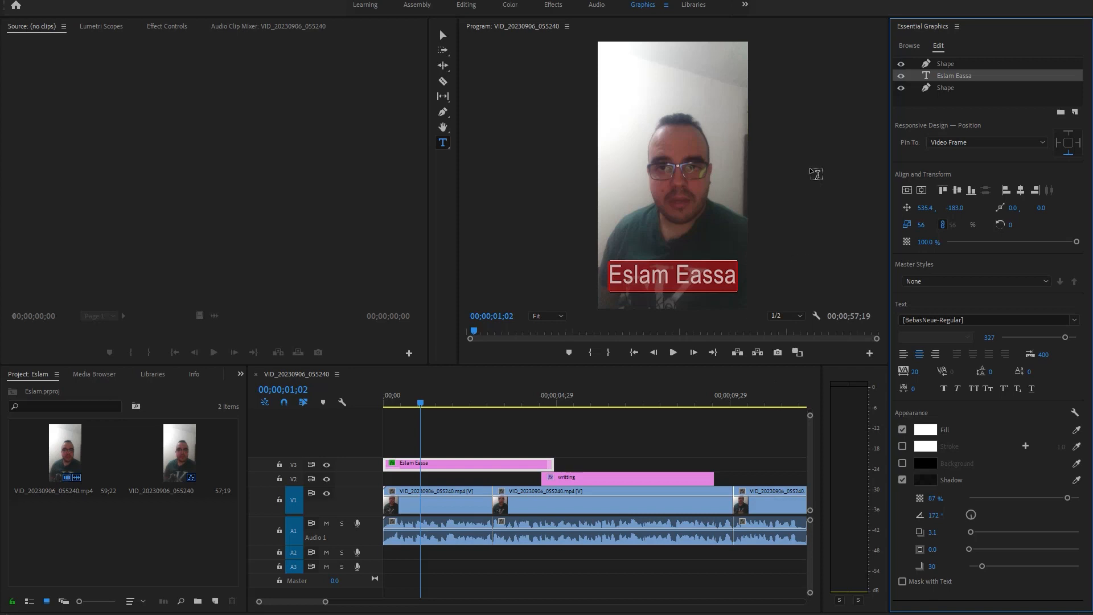
drag(421, 406, 362, 410)
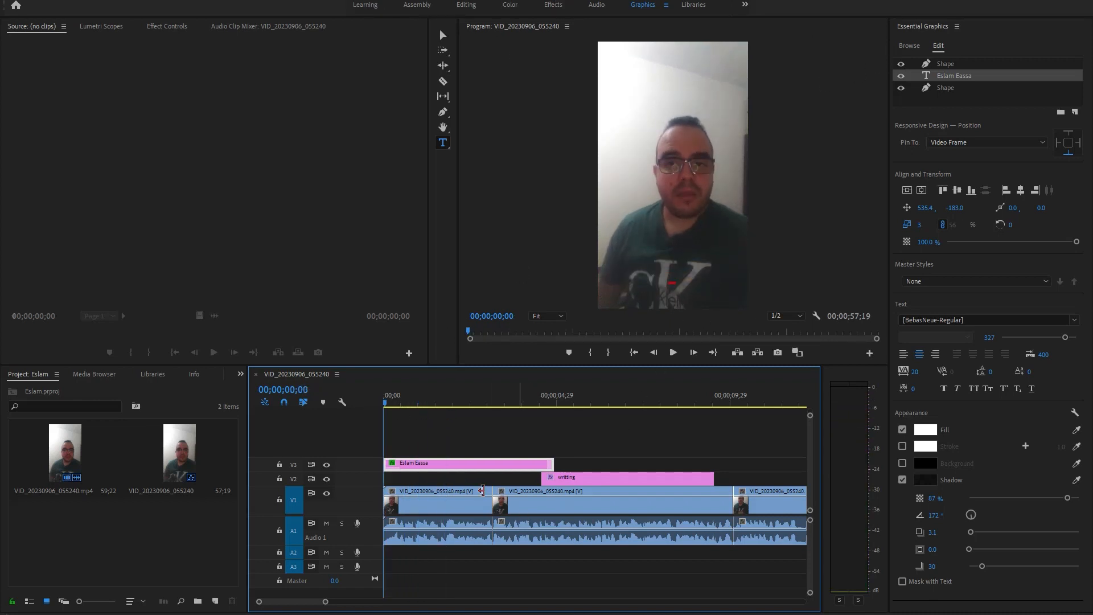
mouse_move(385, 406)
mouse_down()
mouse_move(503, 407)
mouse_move(390, 419)
mouse_up()
Trim the V3 caption clip to about 2 seconds, ending before the writting title
drag(552, 462, 465, 465)
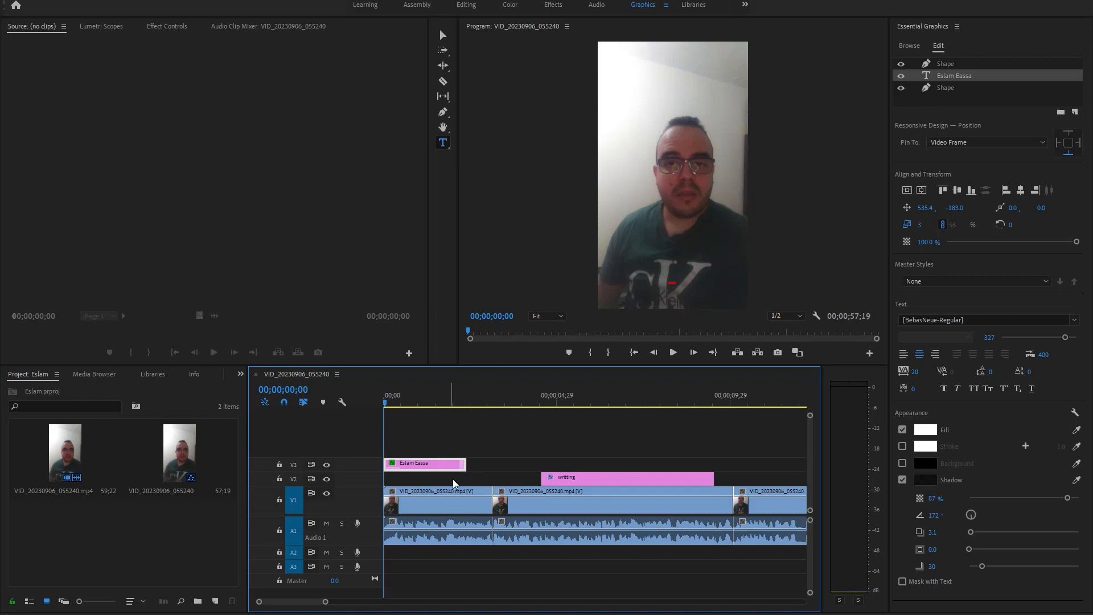
drag(385, 404, 424, 404)
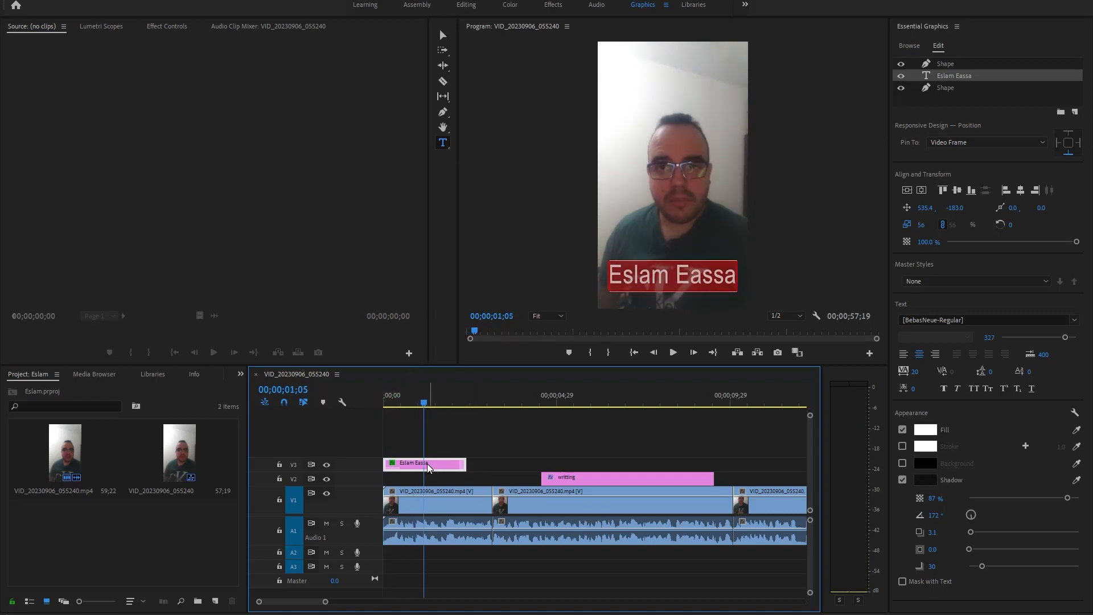
drag(425, 406, 368, 414)
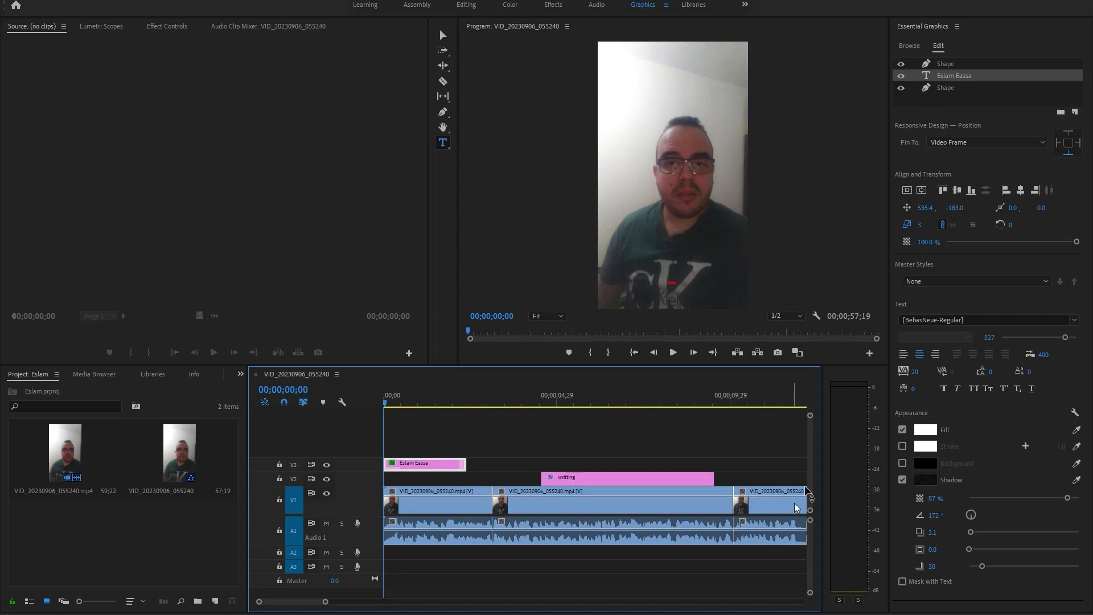
Switch to the Learning workspace and play back the first two seconds
click(365, 7)
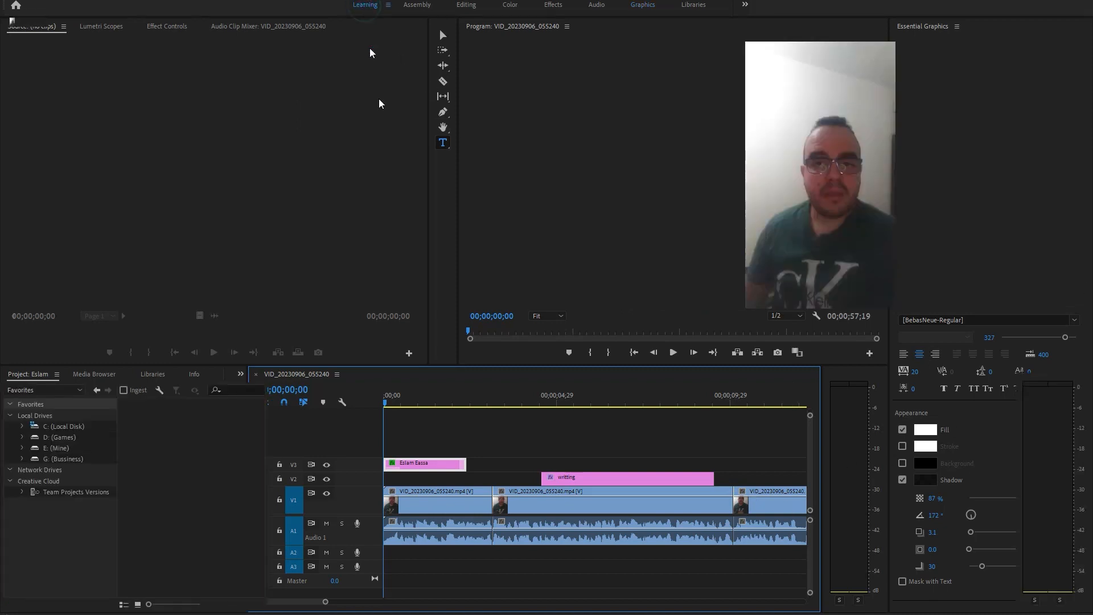
drag(448, 402, 417, 402)
key(space)
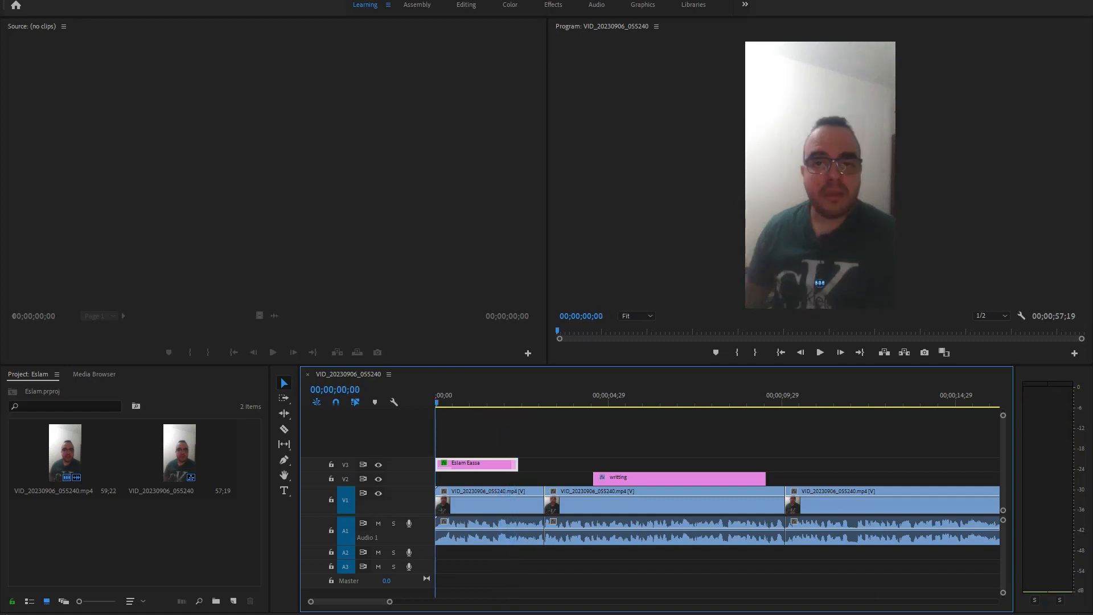
drag(435, 402, 546, 398)
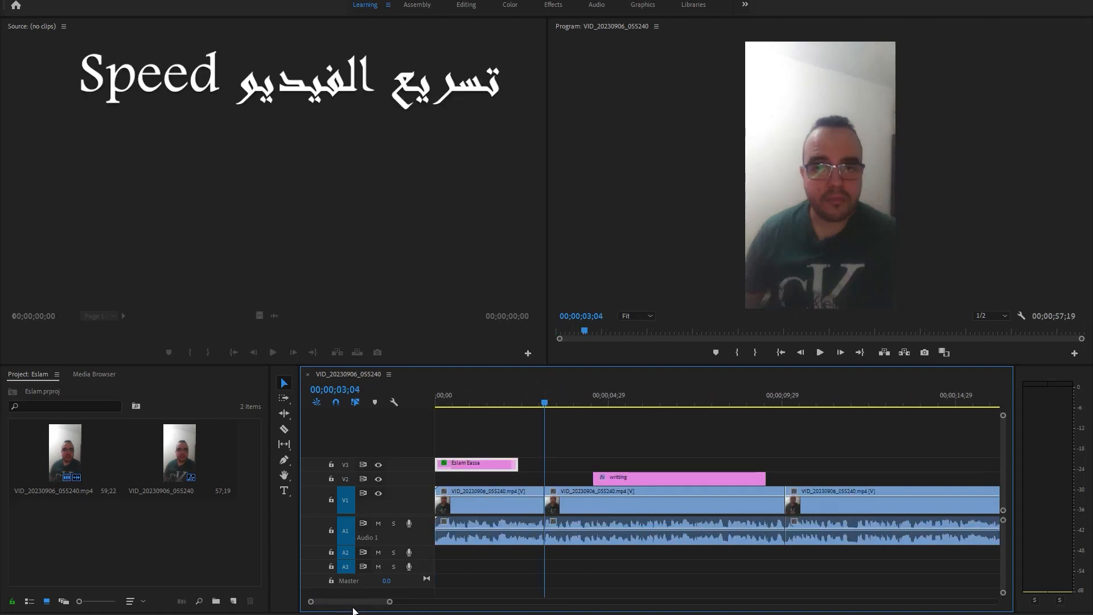
Select the long V1 talking-head clip running from 00;00;10;02 to 00;00;57;18
drag(353, 609, 357, 609)
click(653, 491)
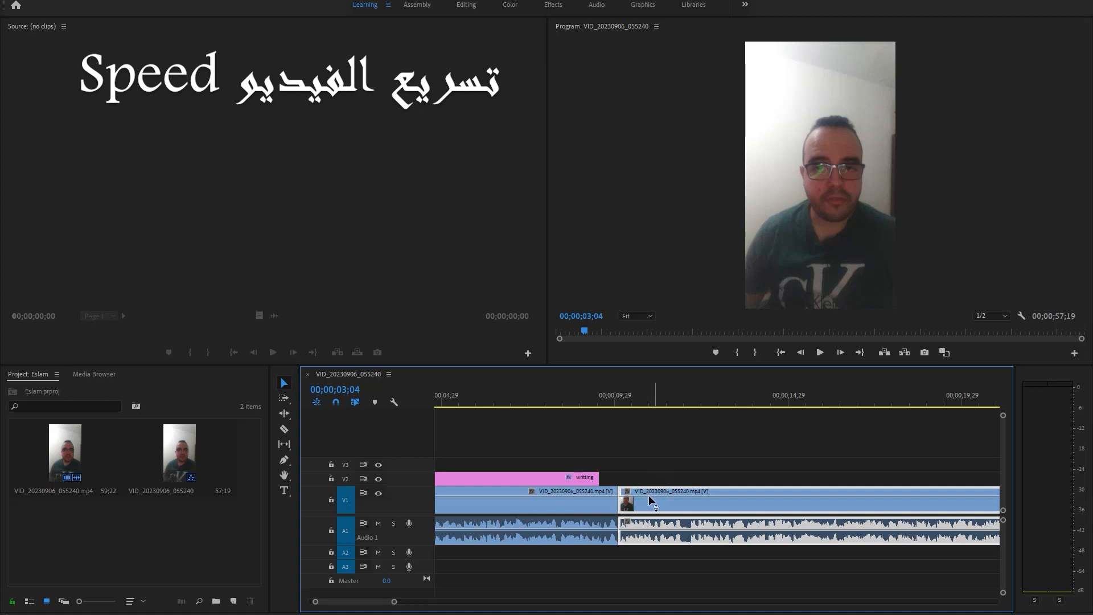
drag(360, 605, 410, 607)
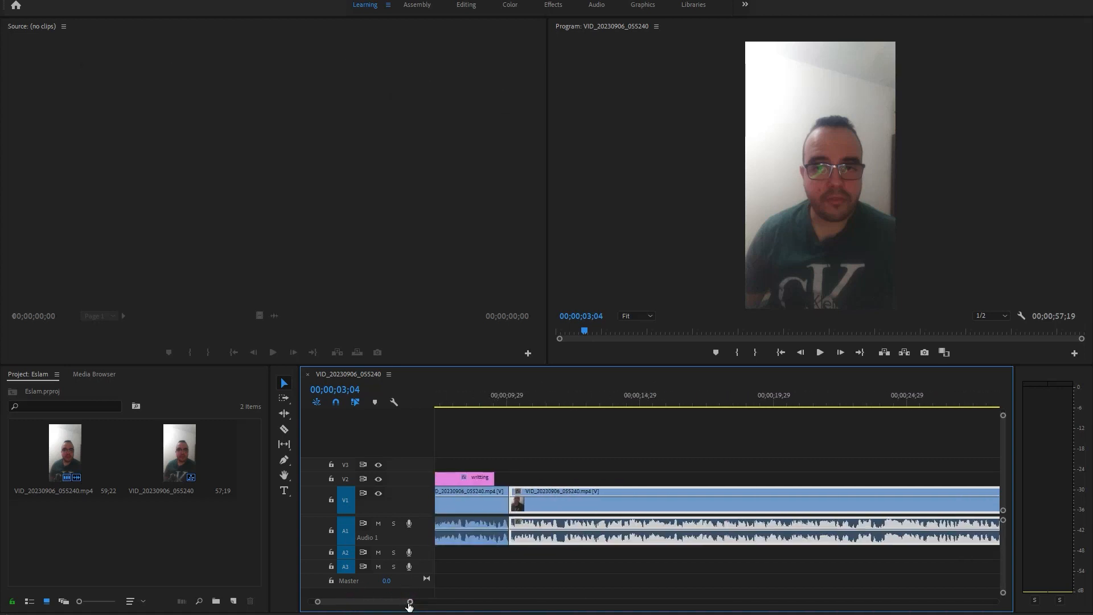
Set the talking-head clip's speed to 120% with Maintain Audio Pitch enabled
right_click(604, 506)
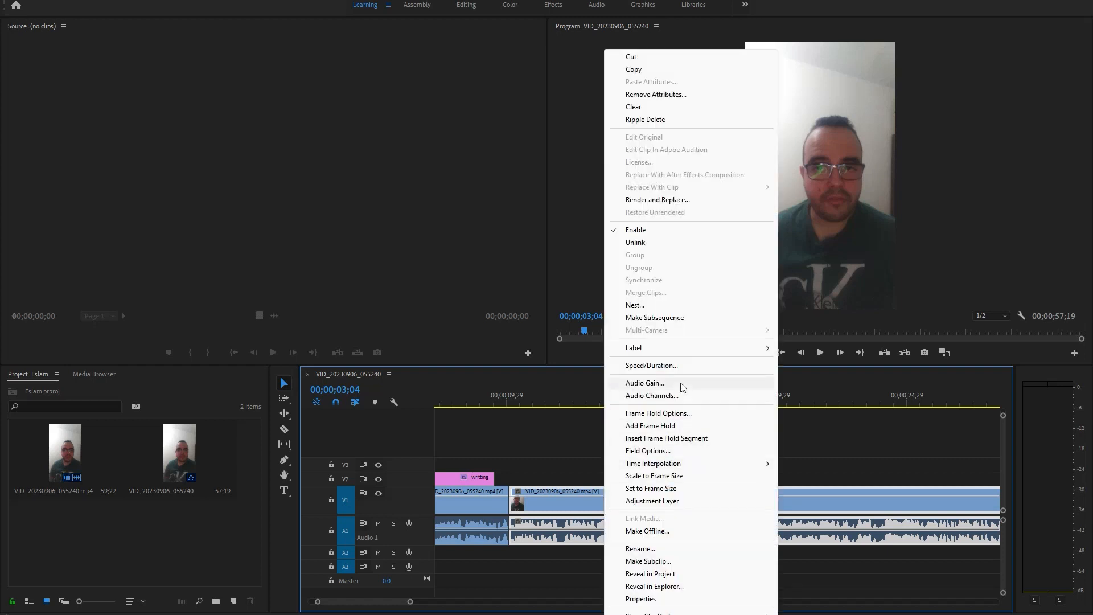
click(677, 365)
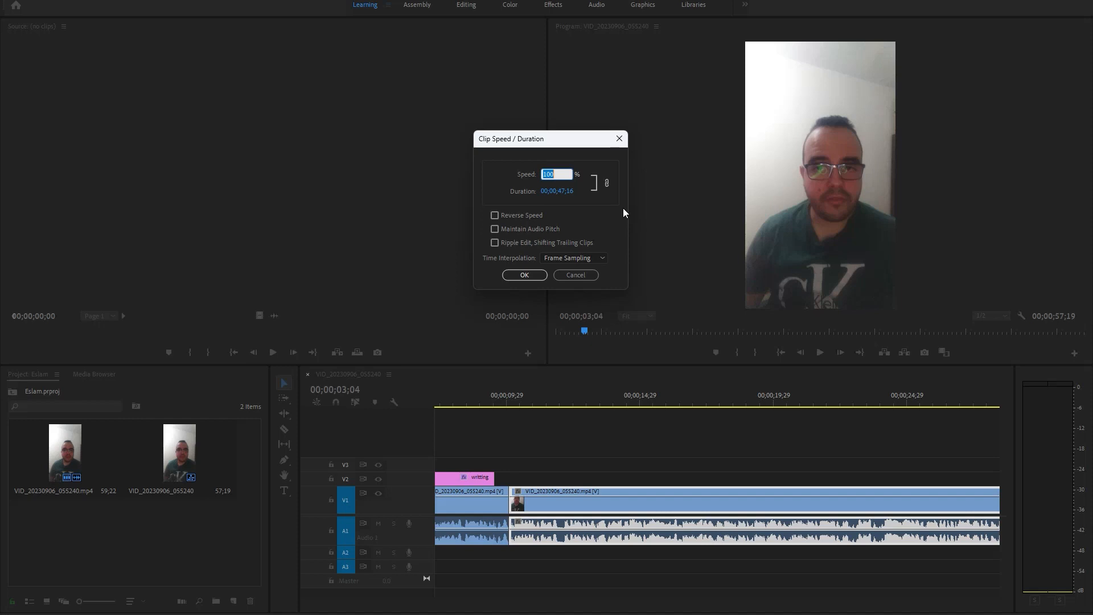
text(120)
click(495, 230)
click(524, 275)
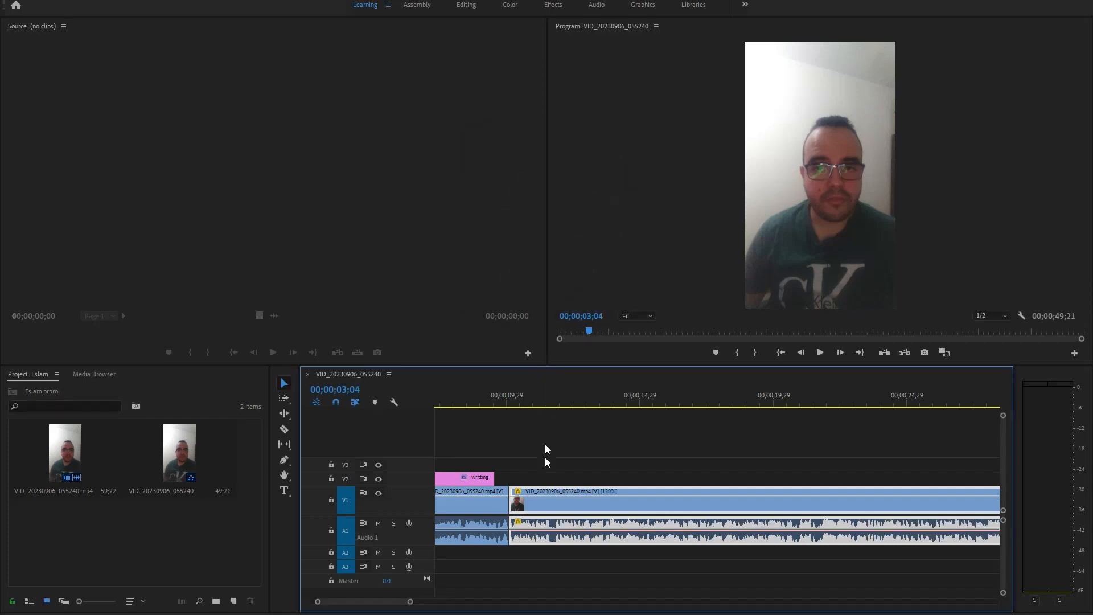
Play and scrub the ten-second clip to check the scale zoom reaching 120 at 00;00;15;06
click(528, 405)
key(space)
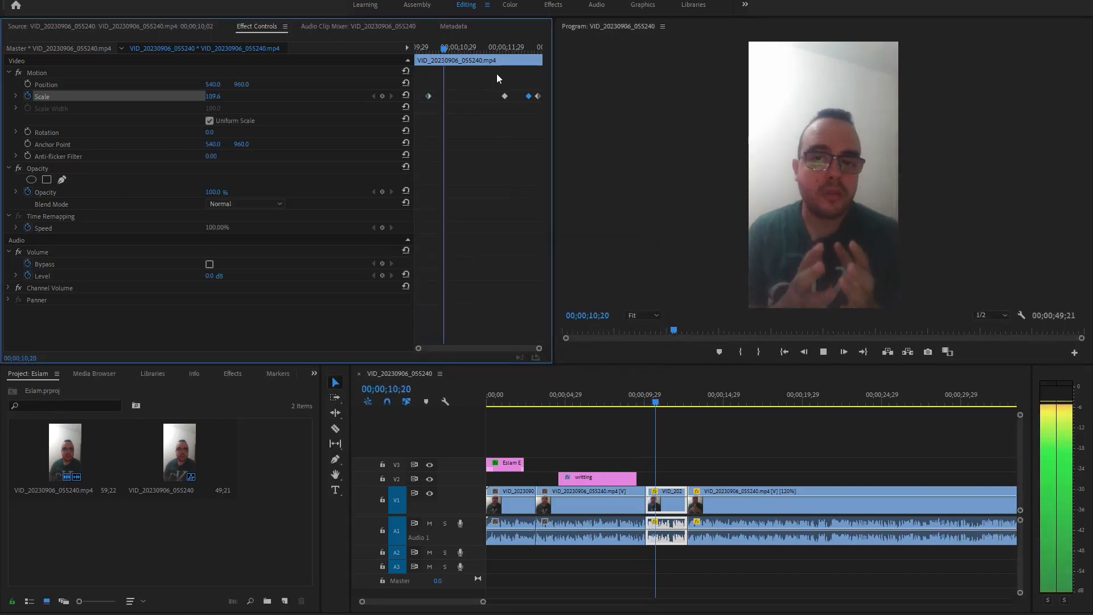
key(space)
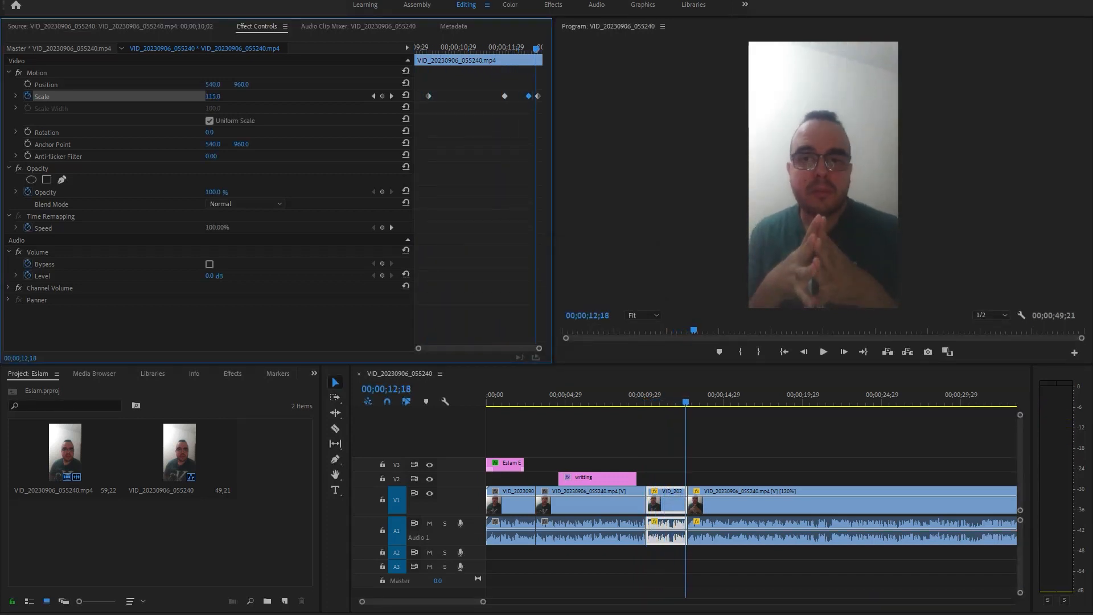
drag(535, 51, 428, 53)
key(space)
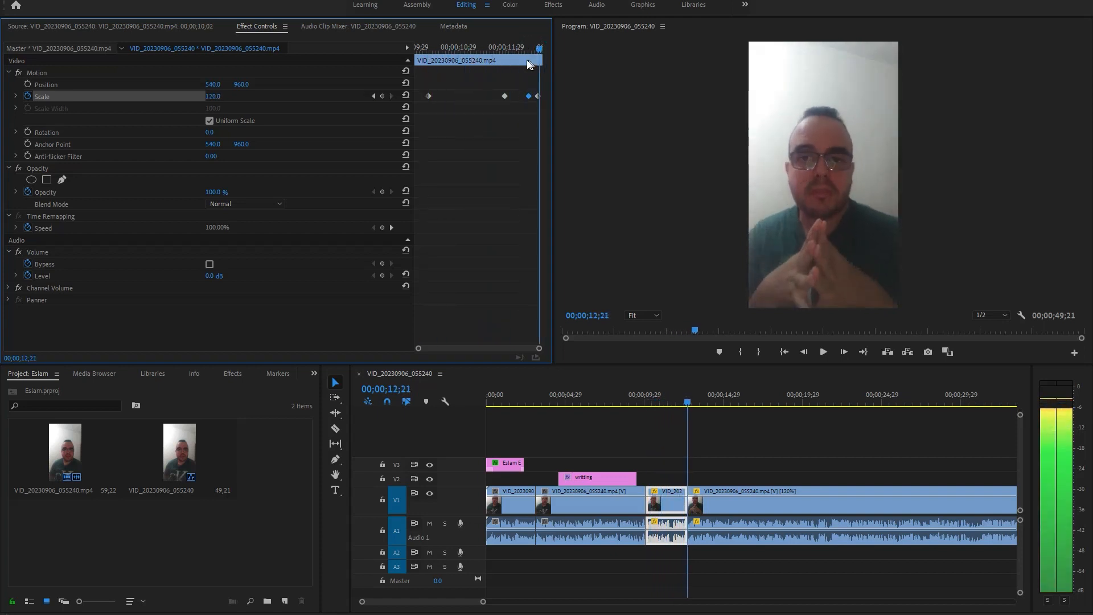
mouse_move(508, 57)
mouse_down()
mouse_move(435, 56)
mouse_move(524, 56)
mouse_up()
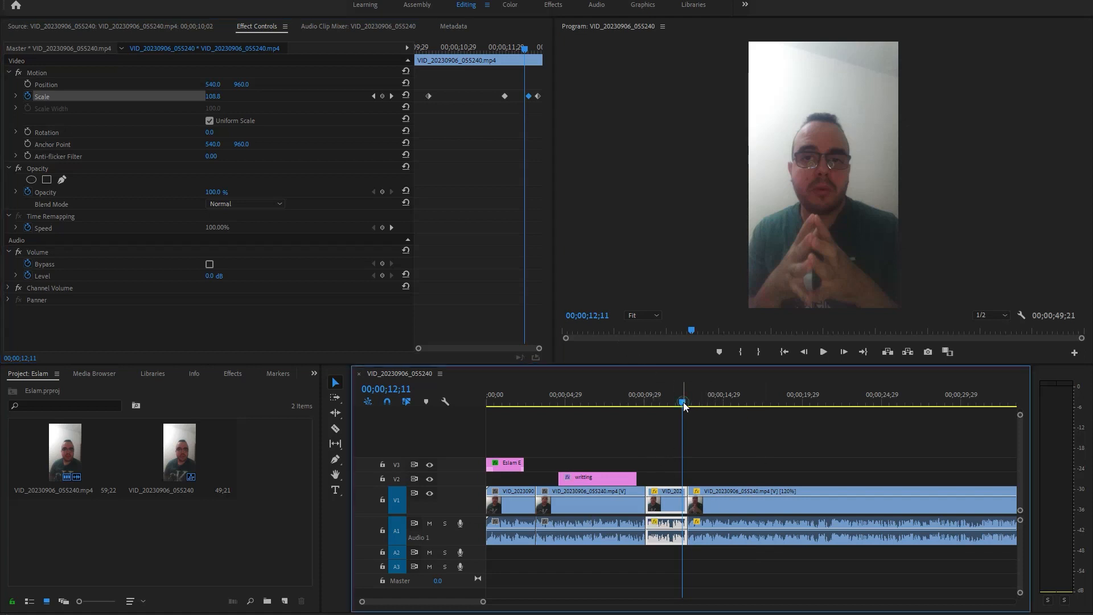
drag(683, 404, 726, 406)
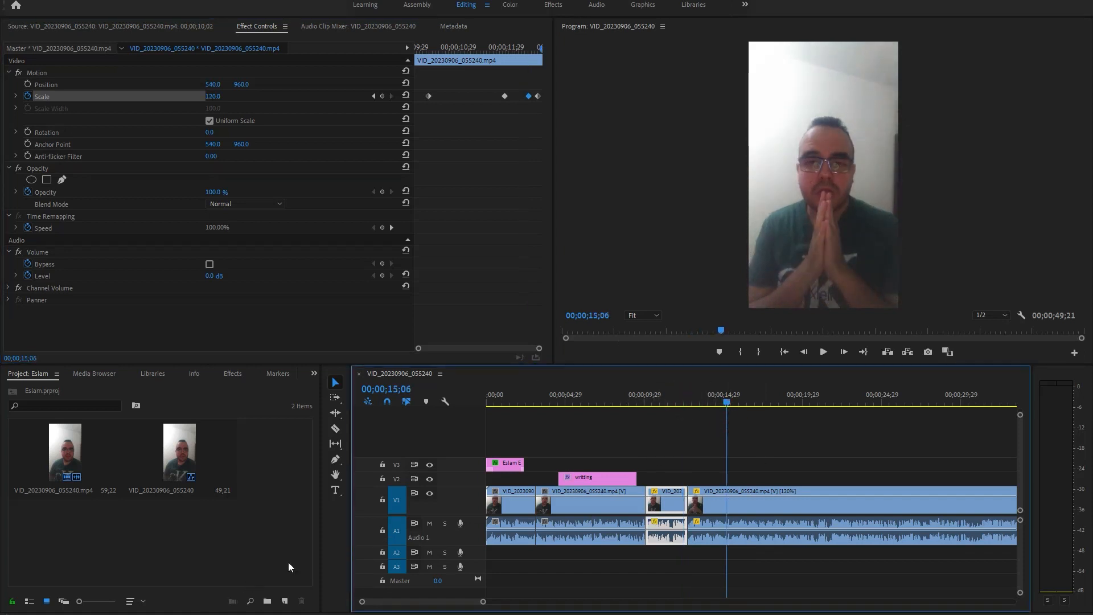
click(198, 553)
Import the first warehouse stock video from the Downloads folder into the project bin
double_click(203, 538)
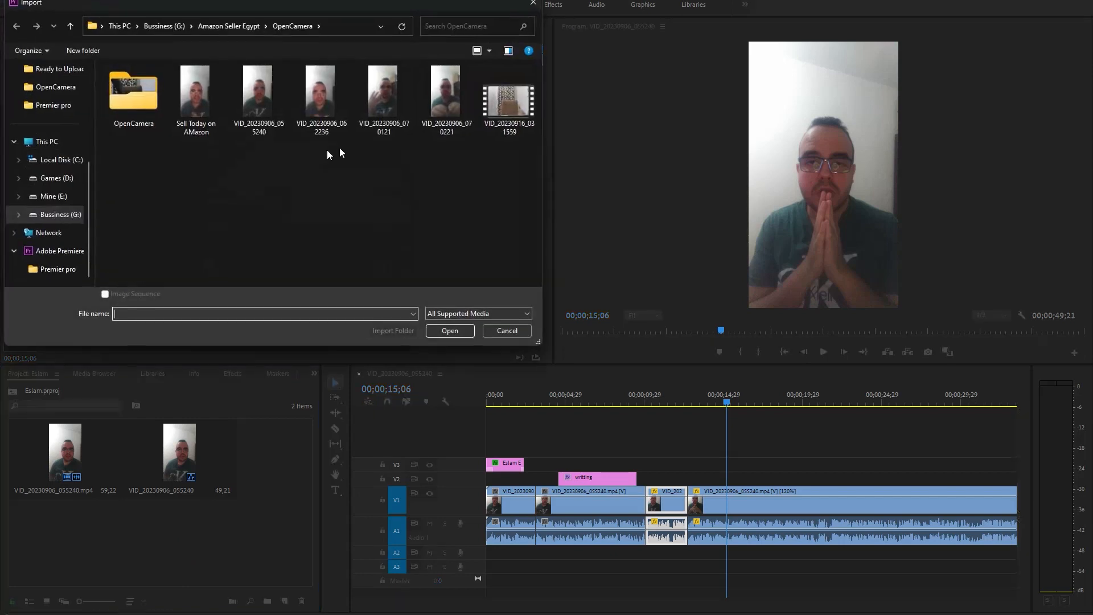
scroll(61, 220, up, 1)
scroll(57, 171, up, 2)
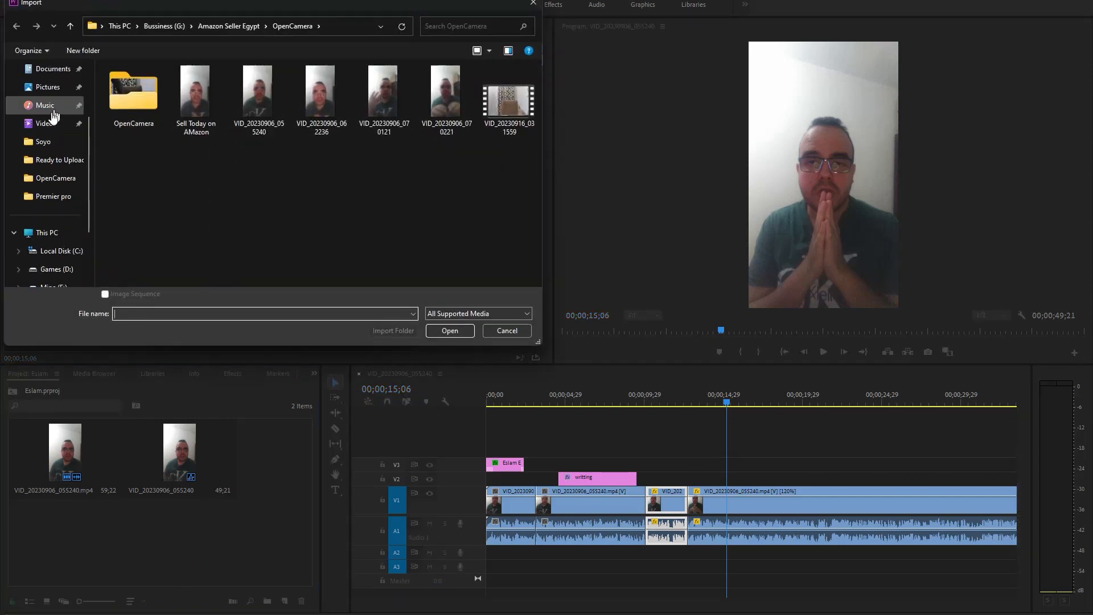
click(49, 91)
scroll(423, 155, down, 5)
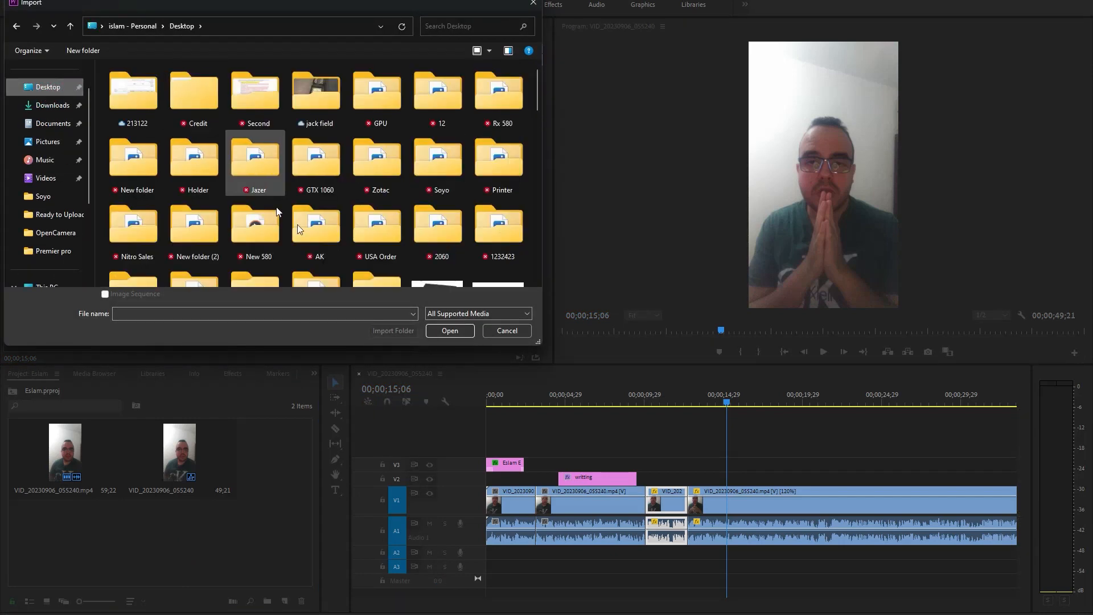
scroll(423, 155, up, 1)
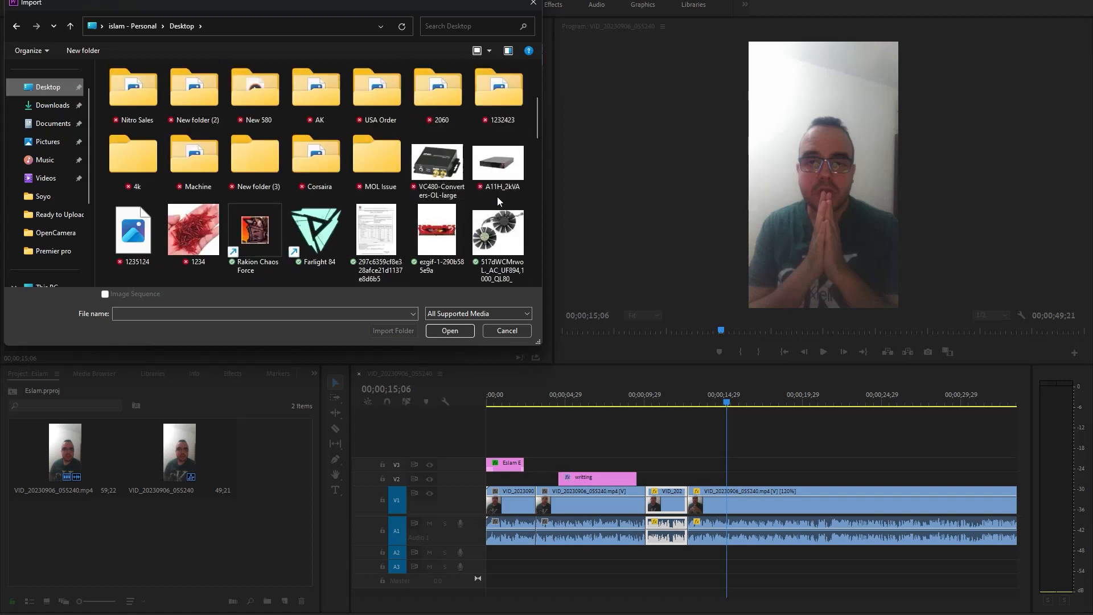
scroll(376, 251, up, 2)
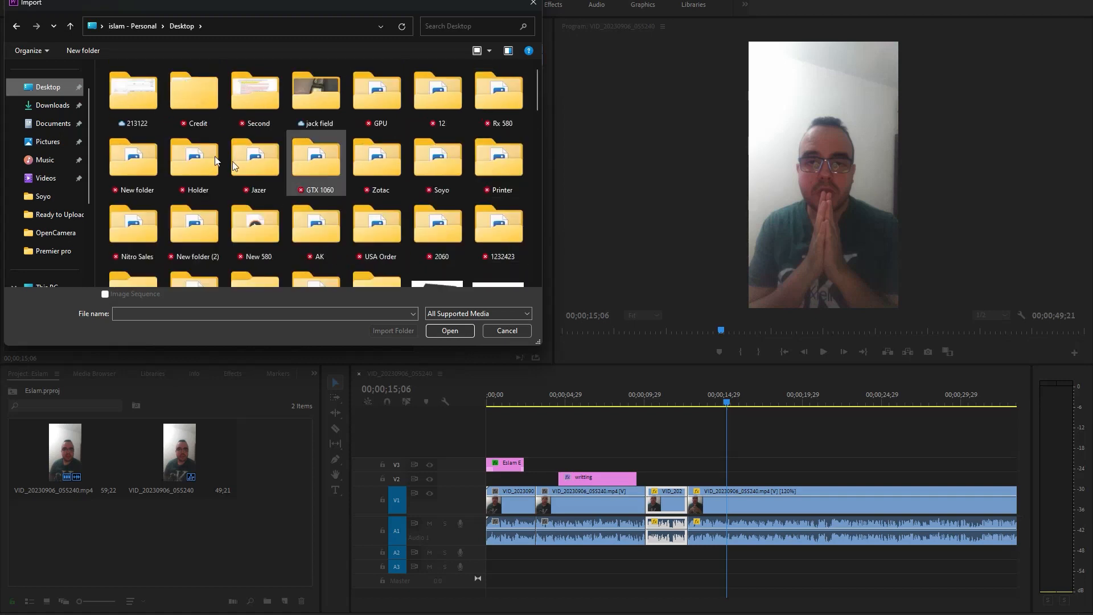
click(52, 107)
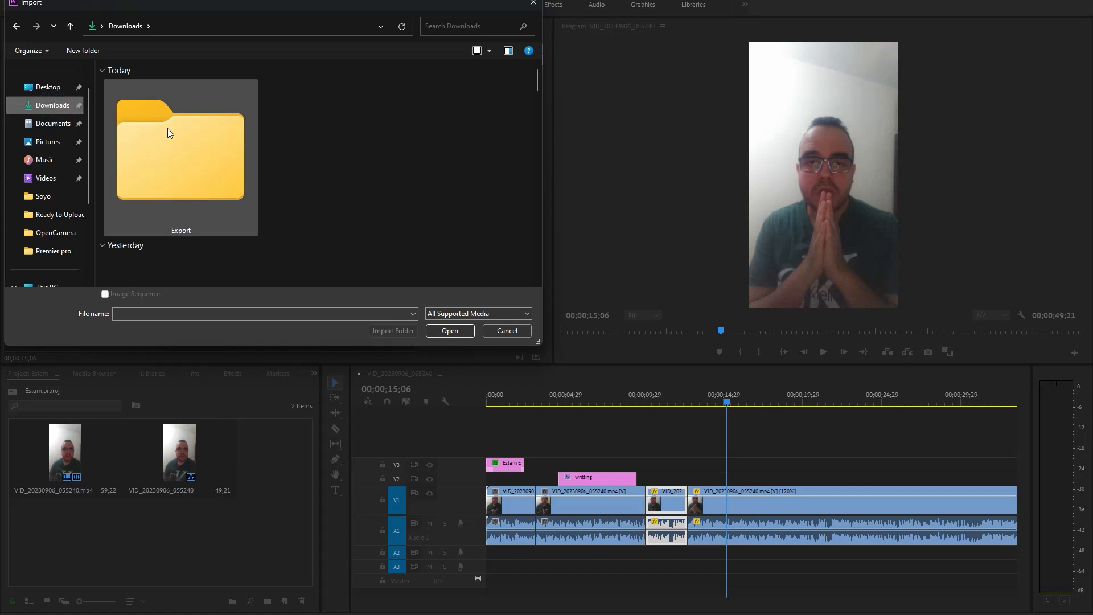
scroll(190, 162, down, 2)
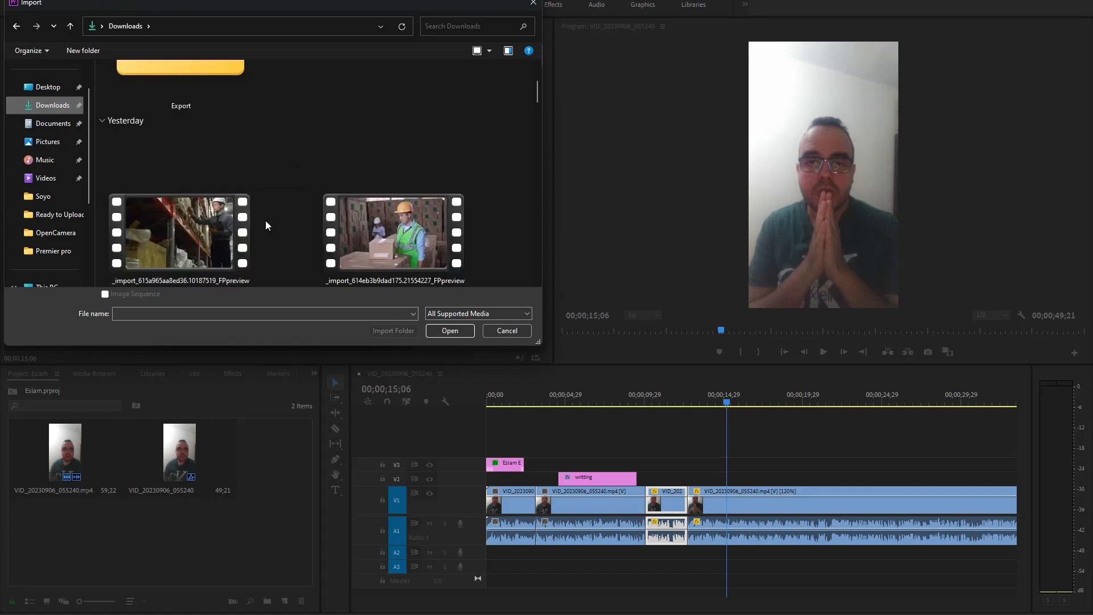
scroll(261, 224, down, 2)
scroll(258, 226, up, 1)
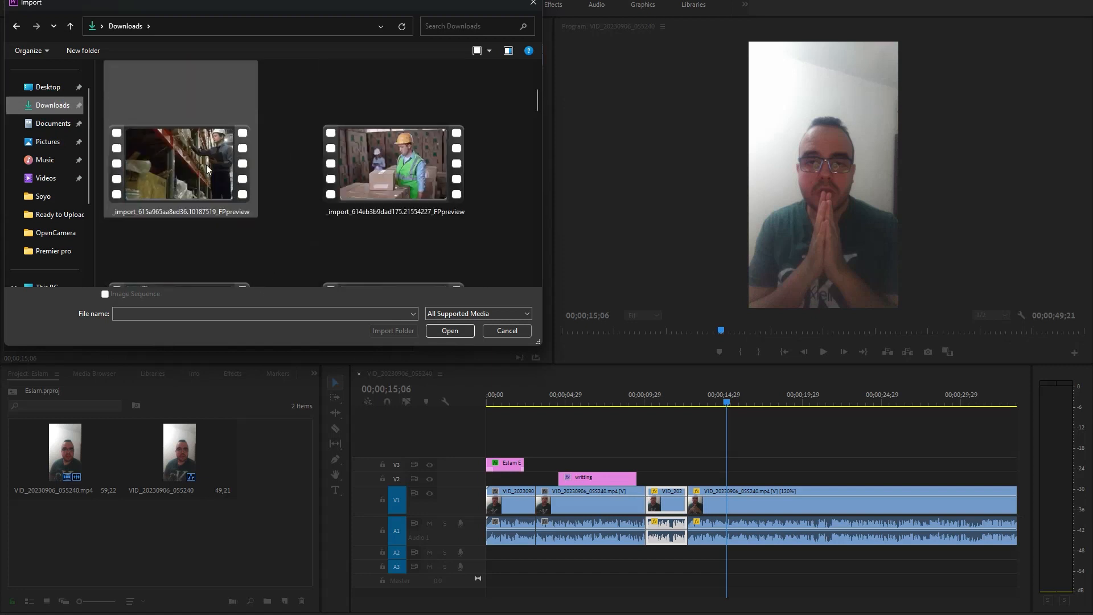
click(208, 171)
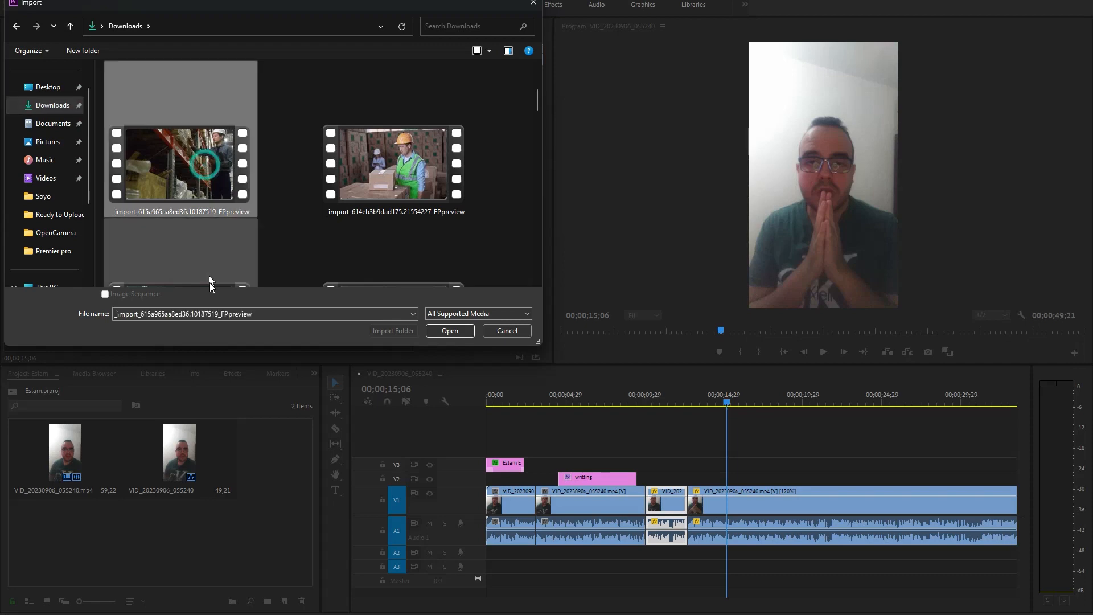
double_click(211, 165)
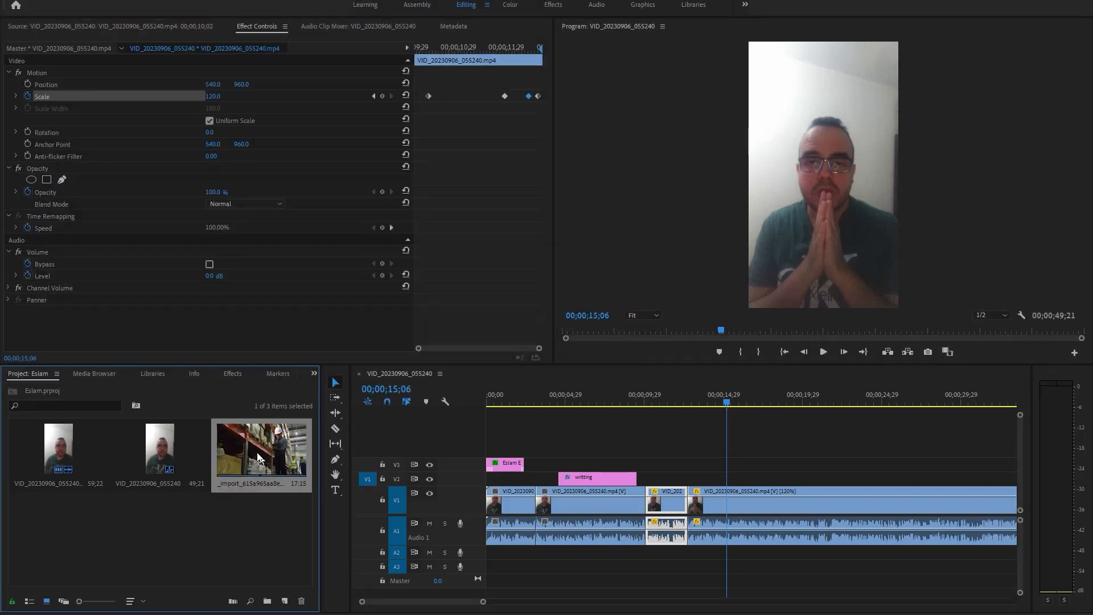
Place the warehouse clip on V2 at the playhead, around 15 seconds, and select it
drag(256, 457, 716, 483)
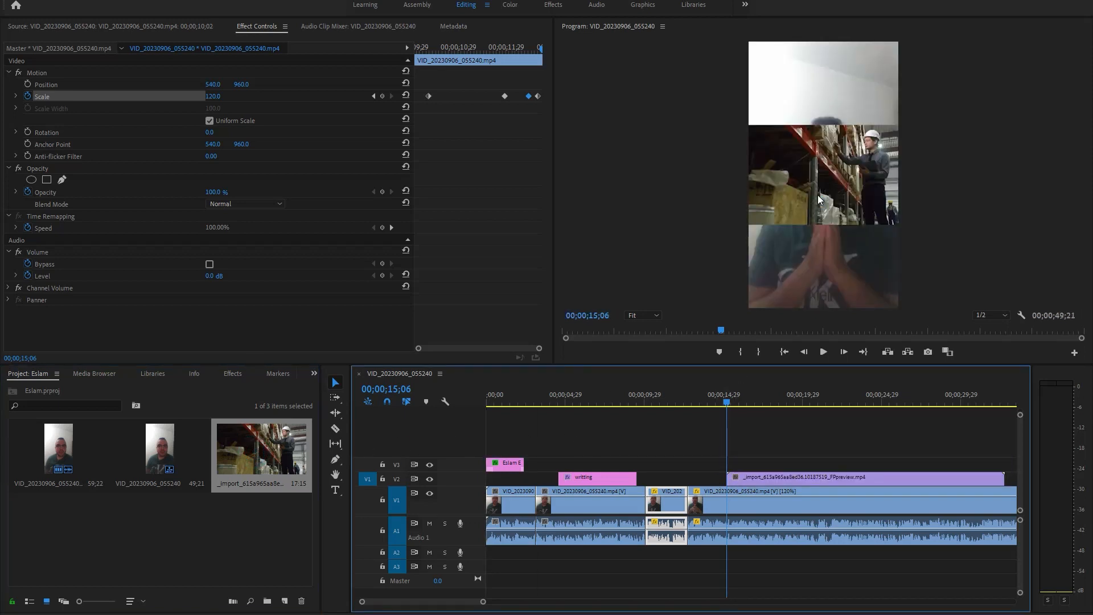
click(776, 477)
drag(728, 402, 728, 404)
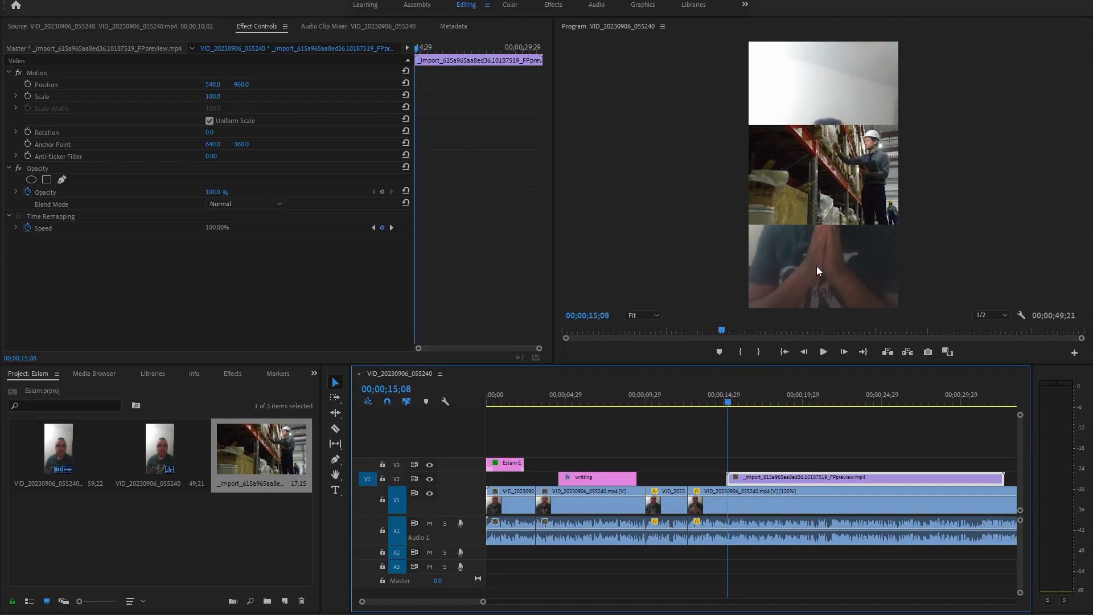
Turn off Uniform Scale and stretch the clip to height 267.5 and width 86.3
click(831, 175)
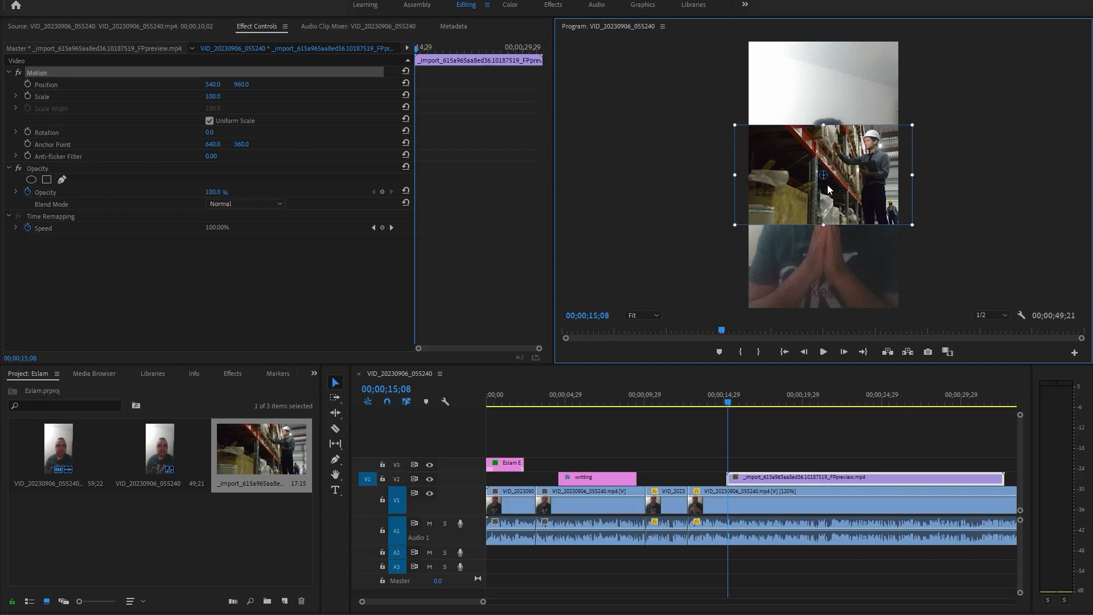
drag(912, 126, 935, 135)
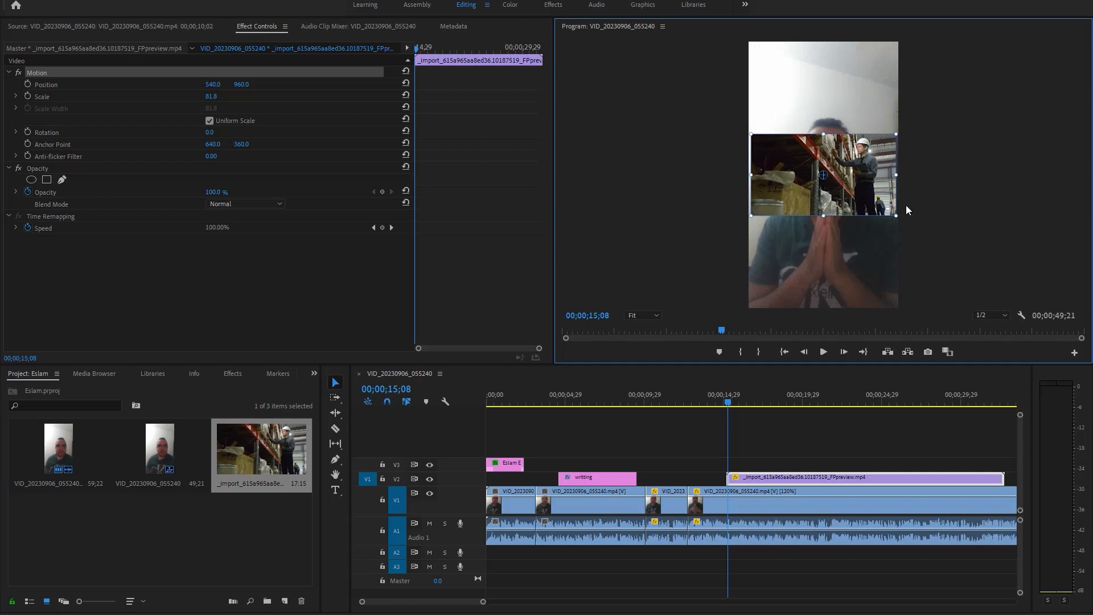
click(209, 121)
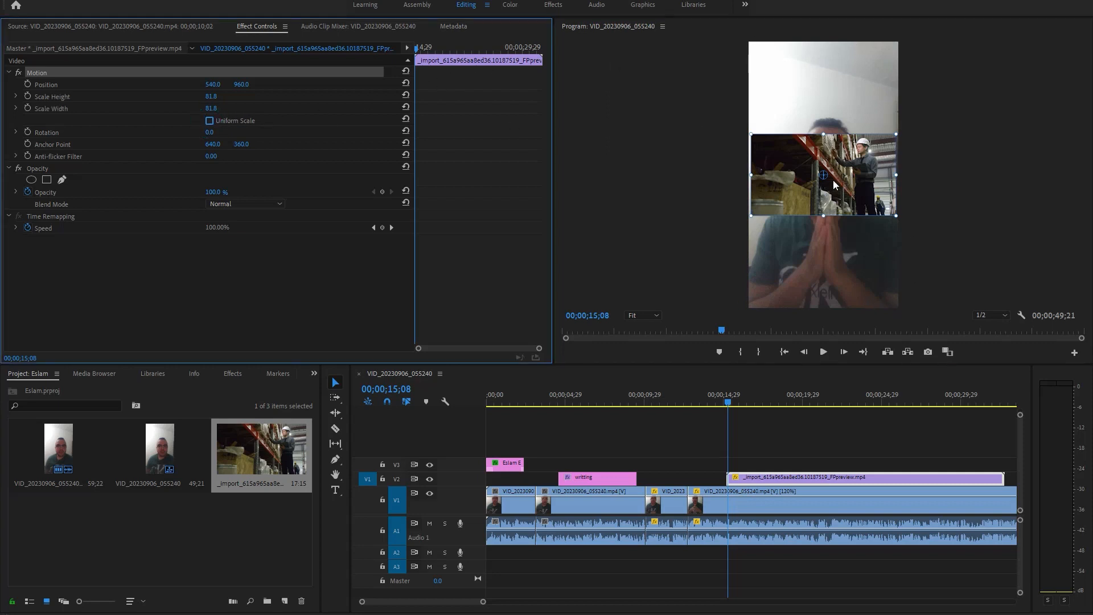
drag(827, 130, 817, 39)
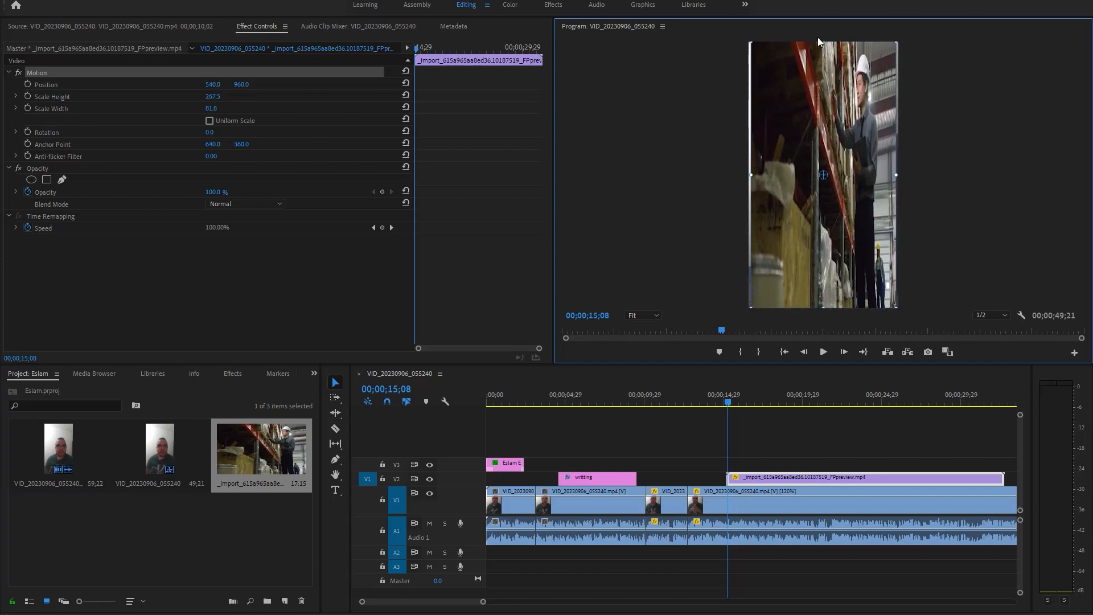
drag(752, 174, 748, 175)
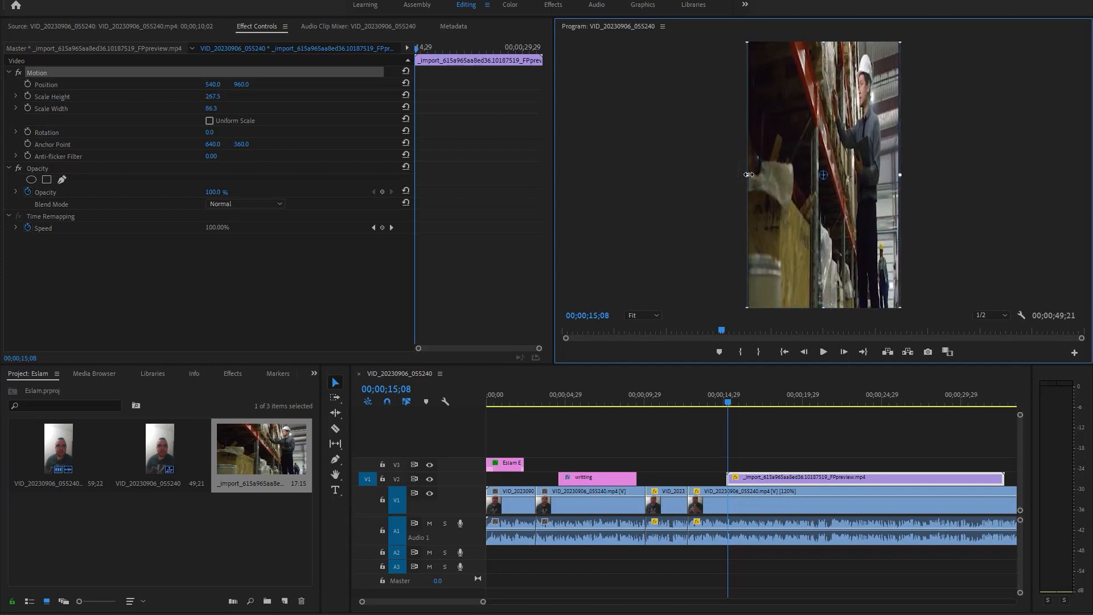
click(962, 218)
mouse_move(729, 405)
mouse_down()
mouse_move(991, 406)
mouse_move(729, 404)
mouse_up()
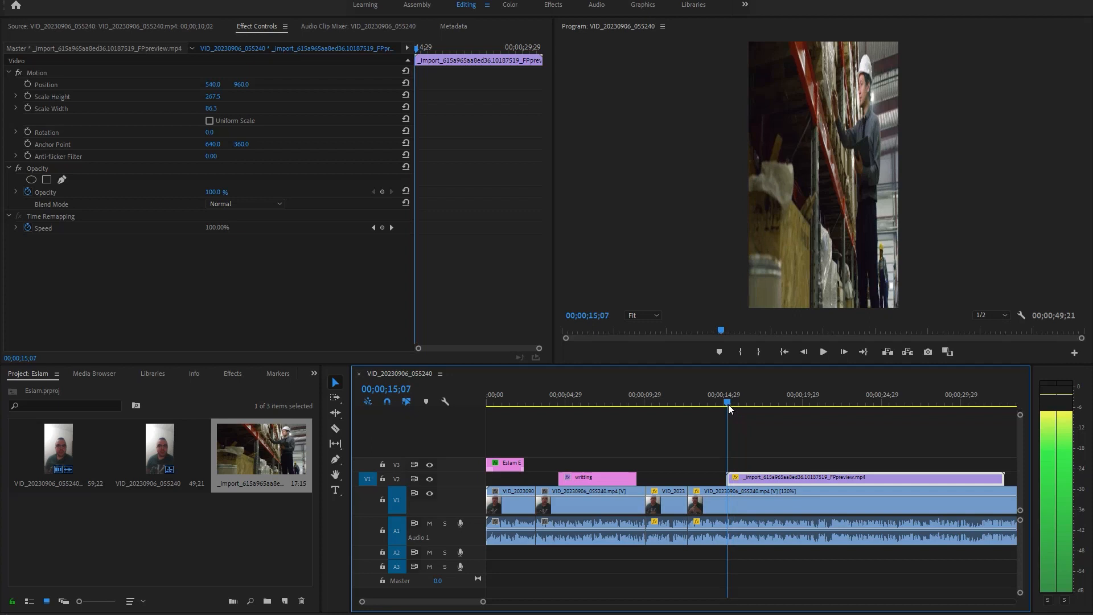
click(823, 352)
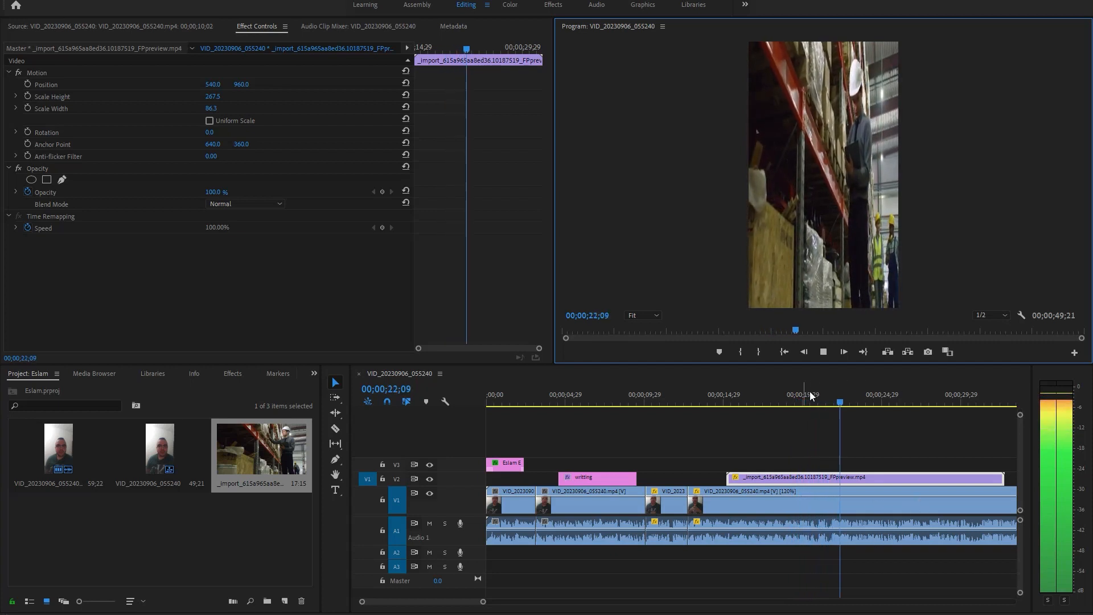
click(825, 354)
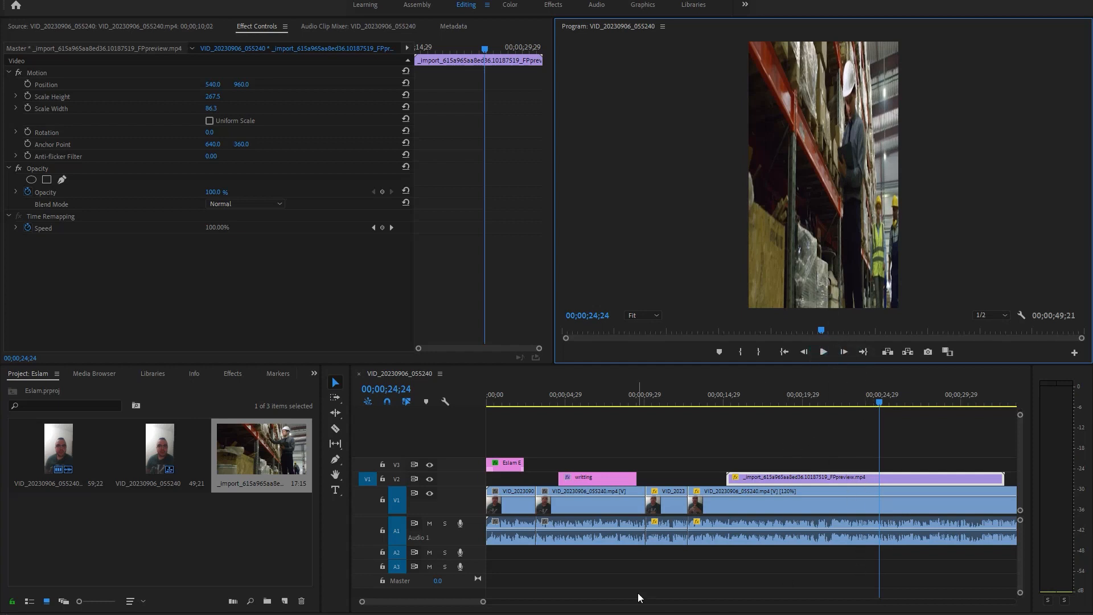
scroll(461, 603, down, 5)
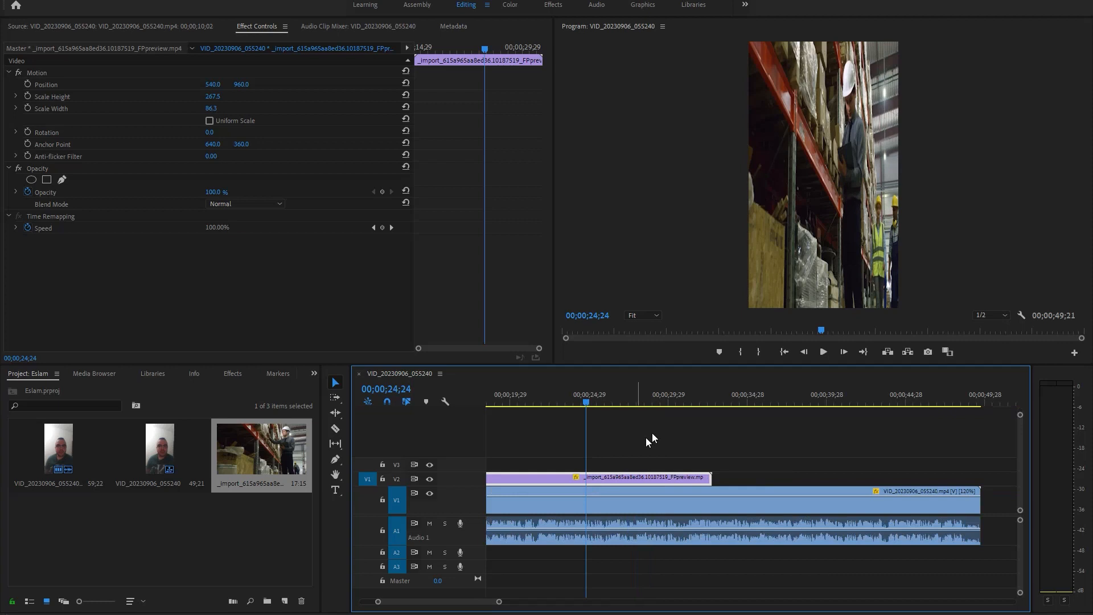
drag(698, 399, 678, 407)
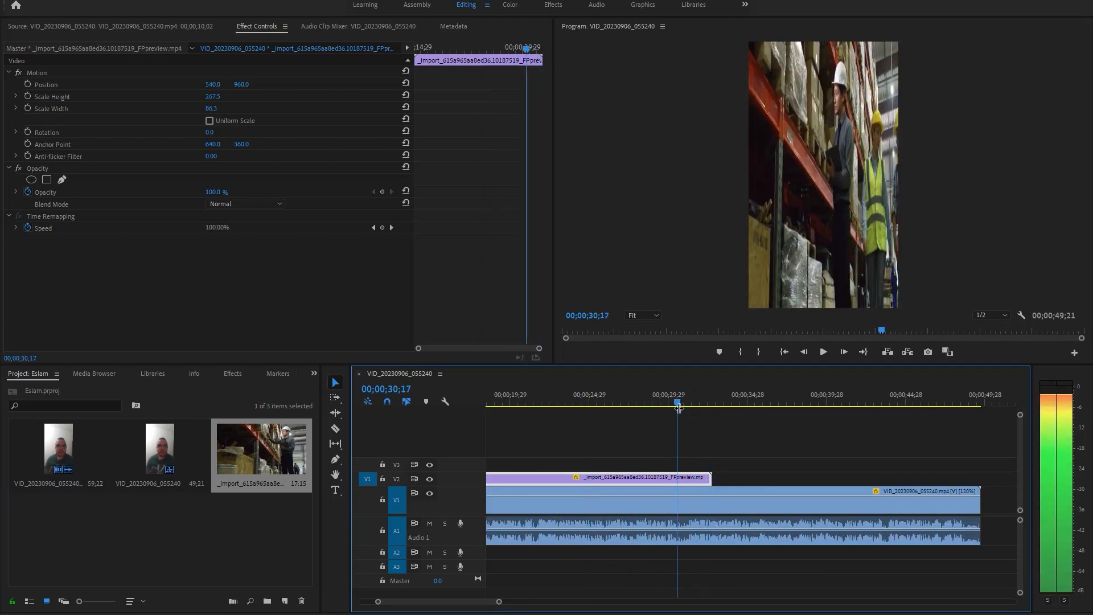
drag(433, 602, 416, 605)
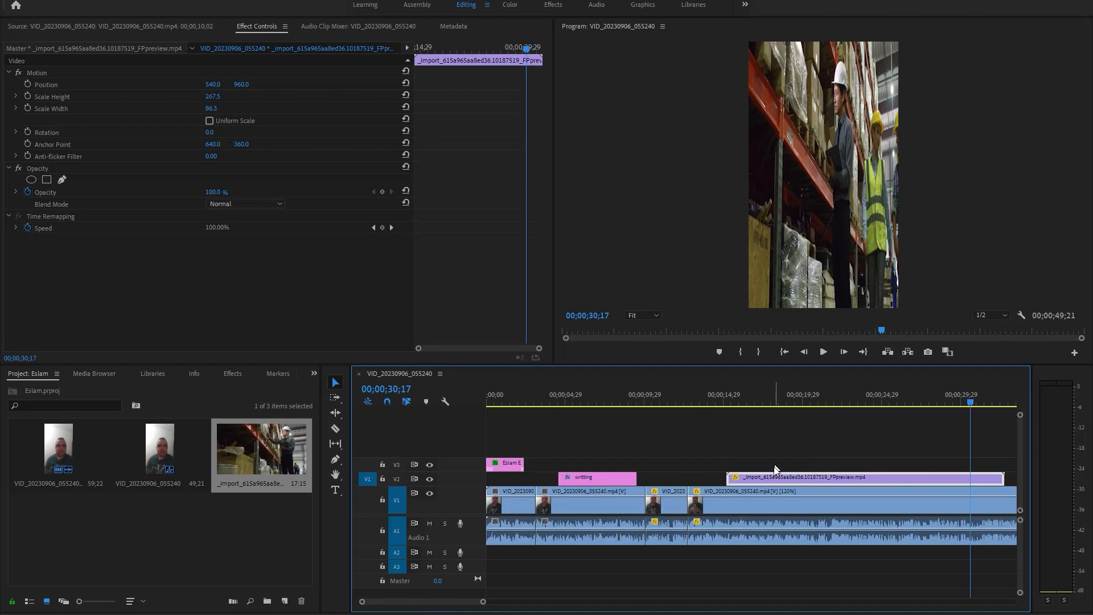
Apply the default Cross Dissolve at the warehouse clip's in-point on V2
right_click(727, 482)
click(725, 477)
right_click(725, 478)
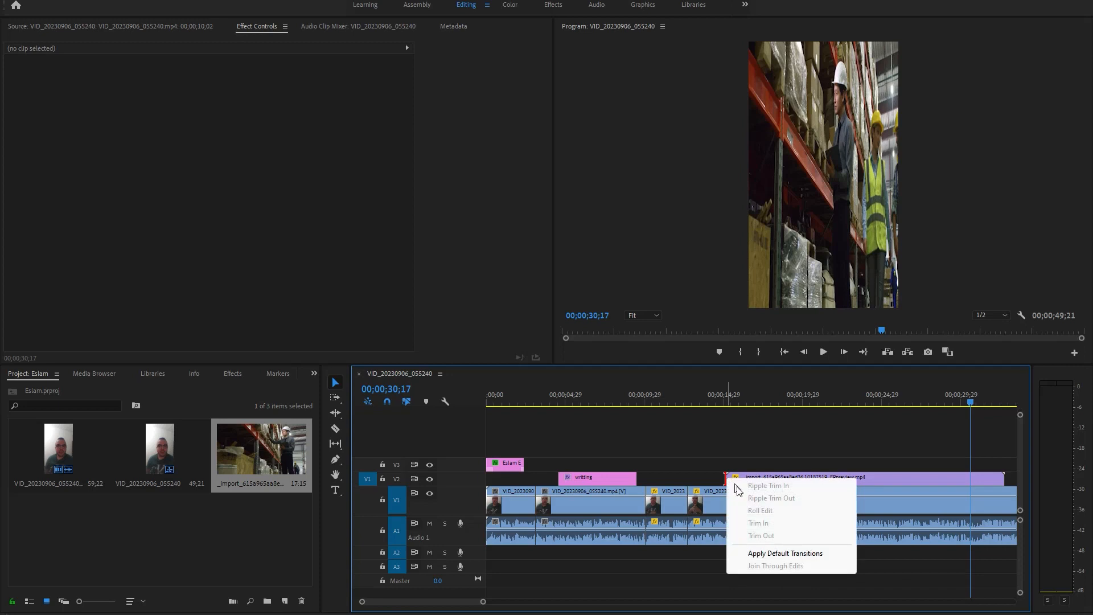
click(784, 554)
Play back the new transition and zoom the timeline out to the whole sequence
click(713, 403)
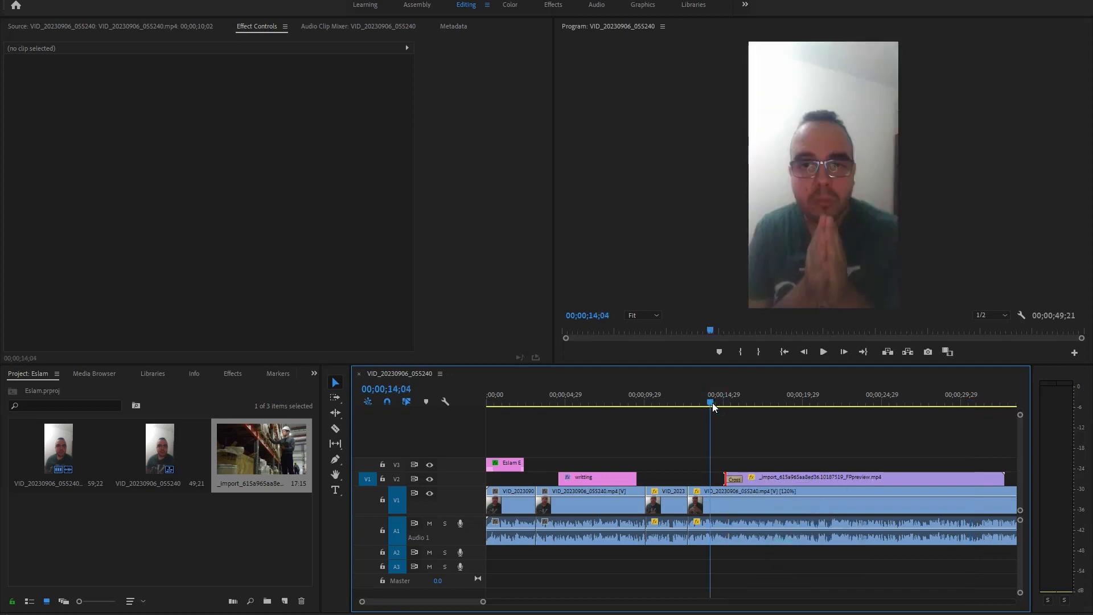
mouse_move(716, 406)
mouse_down()
mouse_move(730, 405)
mouse_move(719, 407)
mouse_up()
key(space)
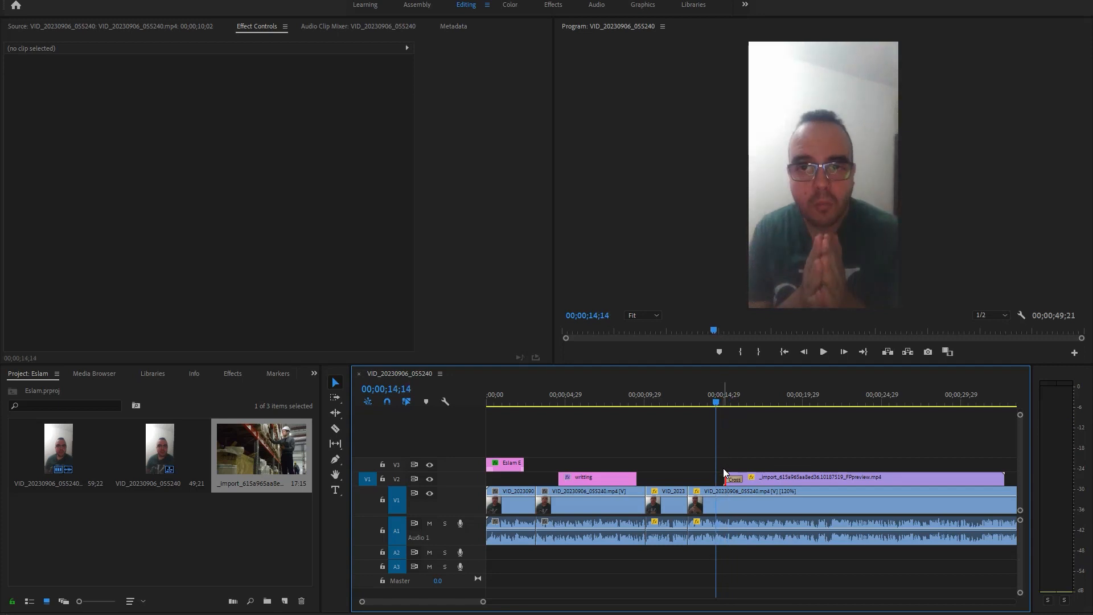
click(708, 401)
click(823, 352)
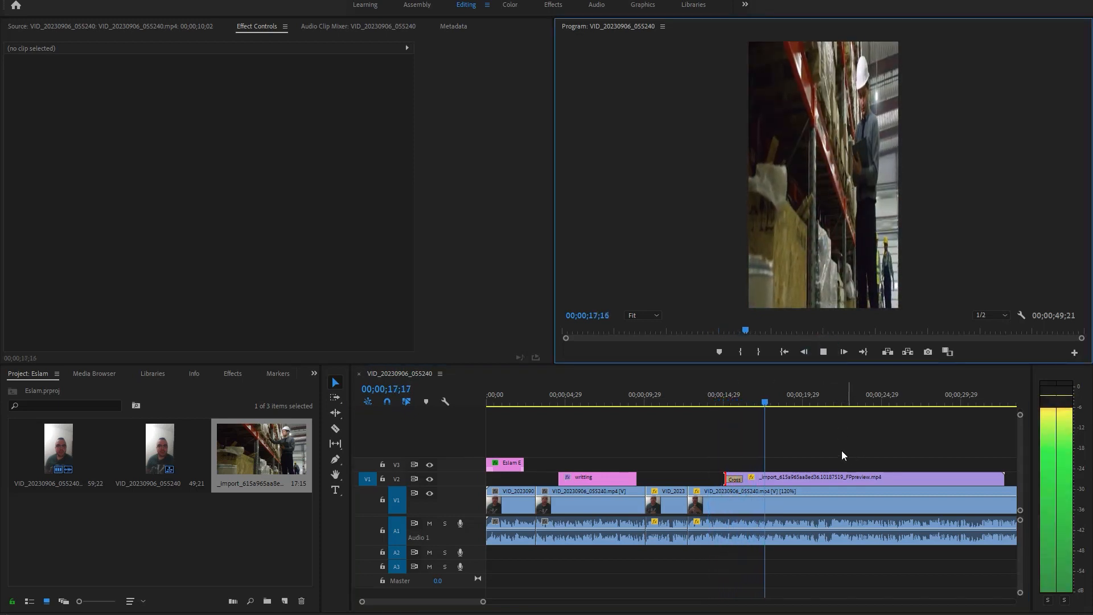
click(825, 352)
drag(786, 400, 703, 420)
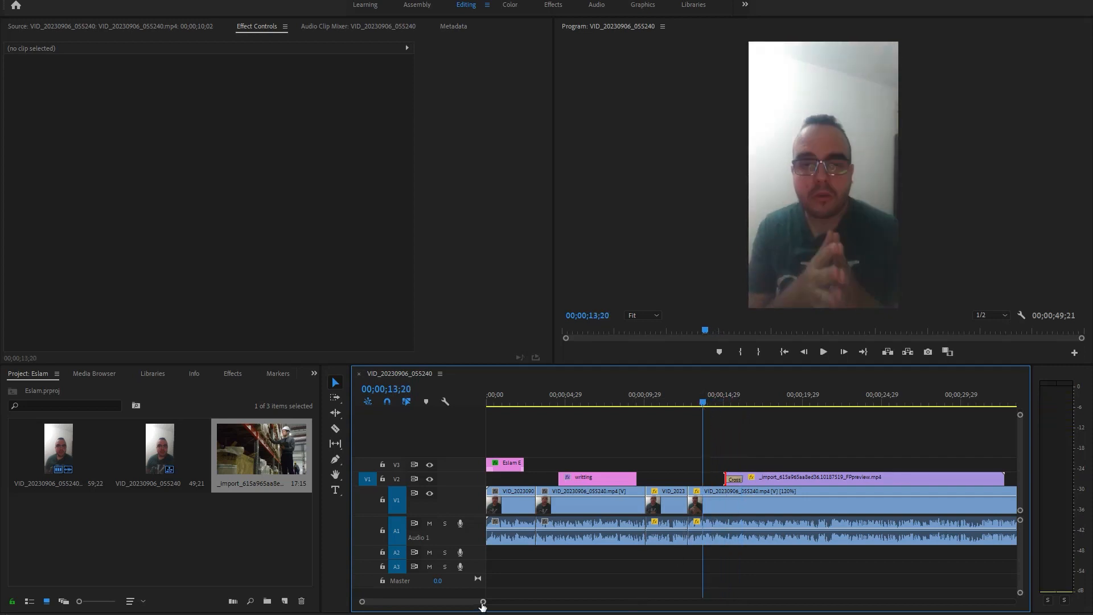
drag(483, 602, 509, 608)
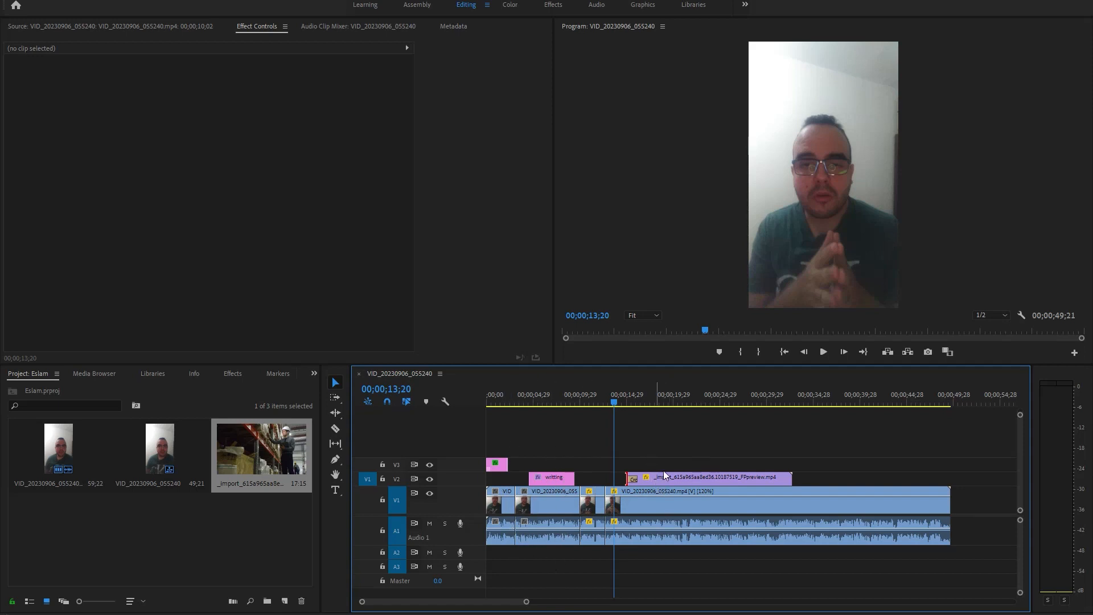
Drag the image 521321 from File Explorer's Desktop into Premiere's Project panel
click(114, 614)
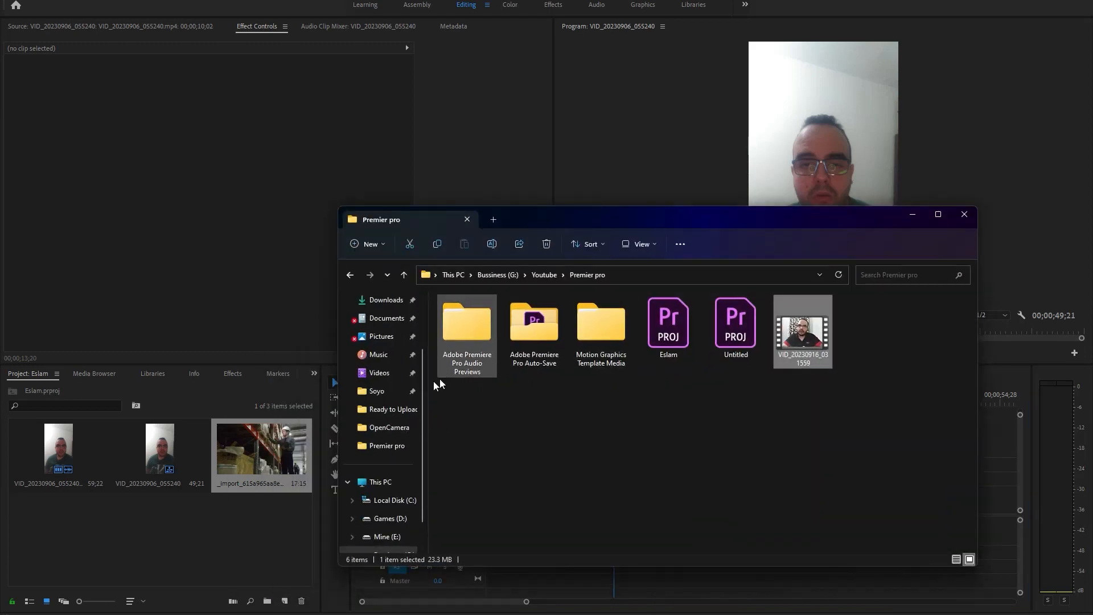
click(387, 318)
click(386, 300)
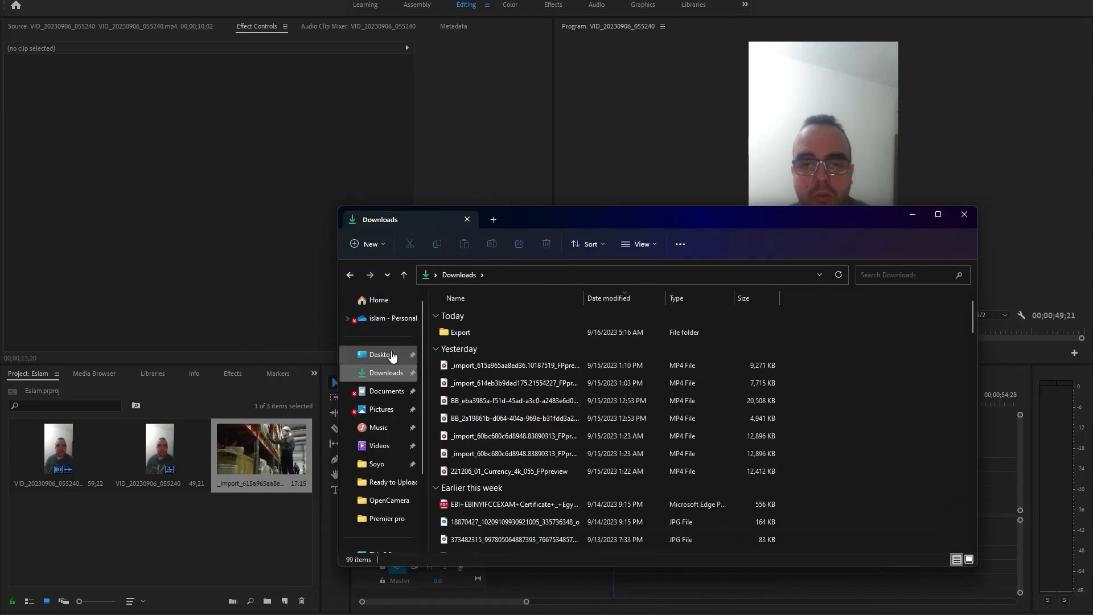
click(385, 355)
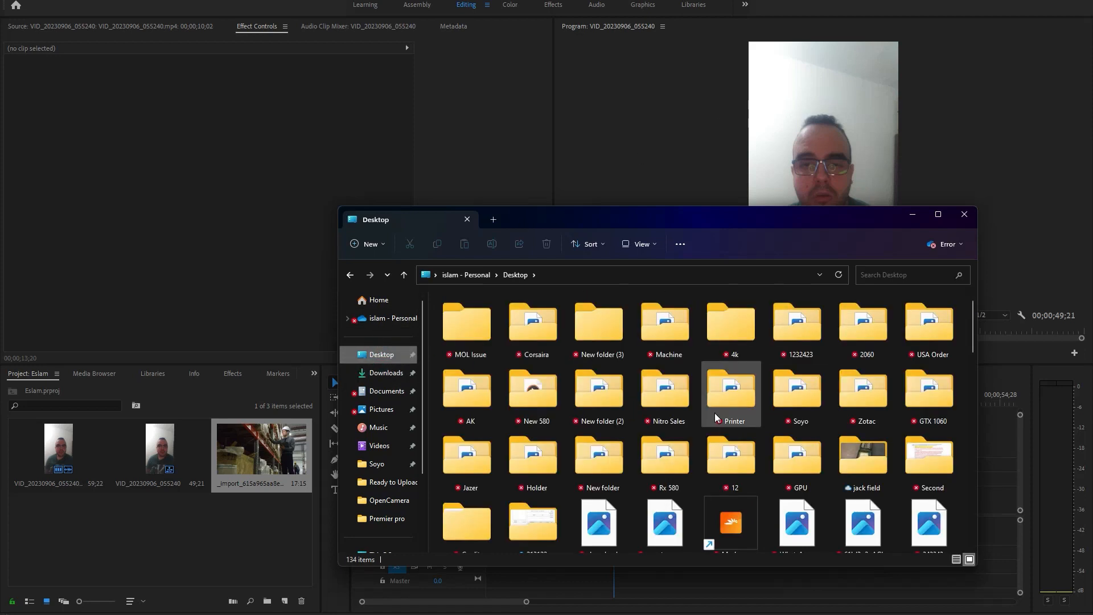
scroll(712, 378, down, 2)
click(673, 530)
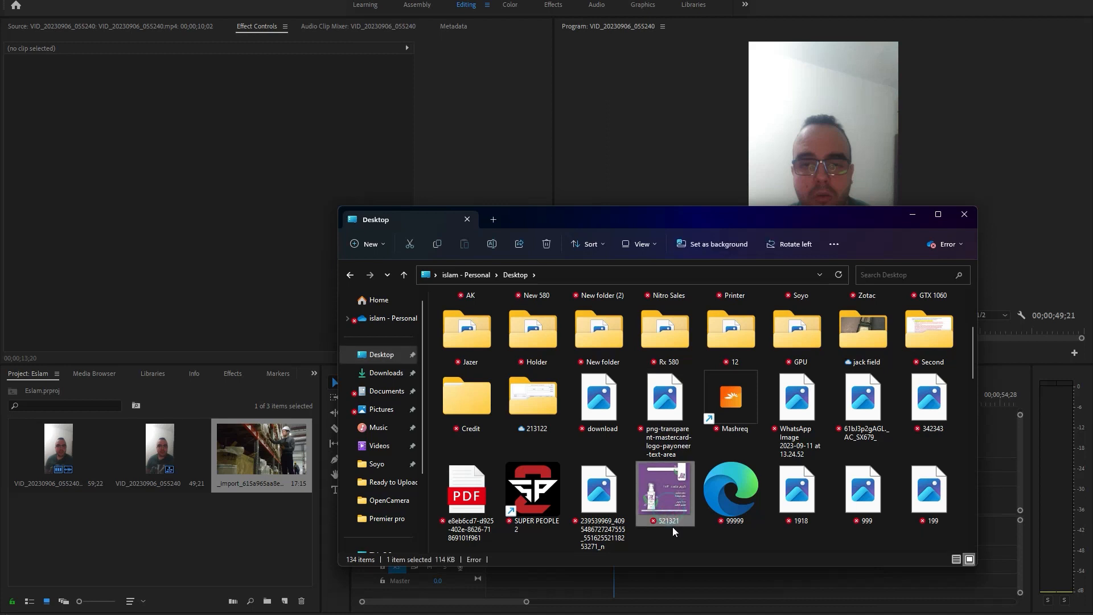
drag(674, 503, 259, 548)
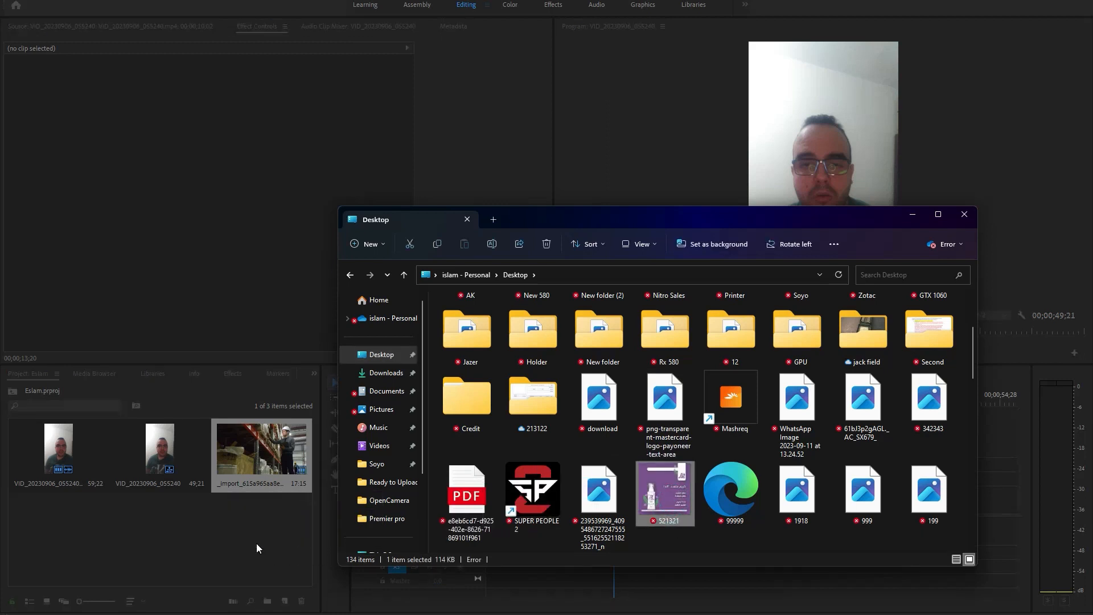
Minimize File Explorer and move the playhead to about 35 seconds
click(912, 215)
drag(94, 530, 641, 377)
click(817, 403)
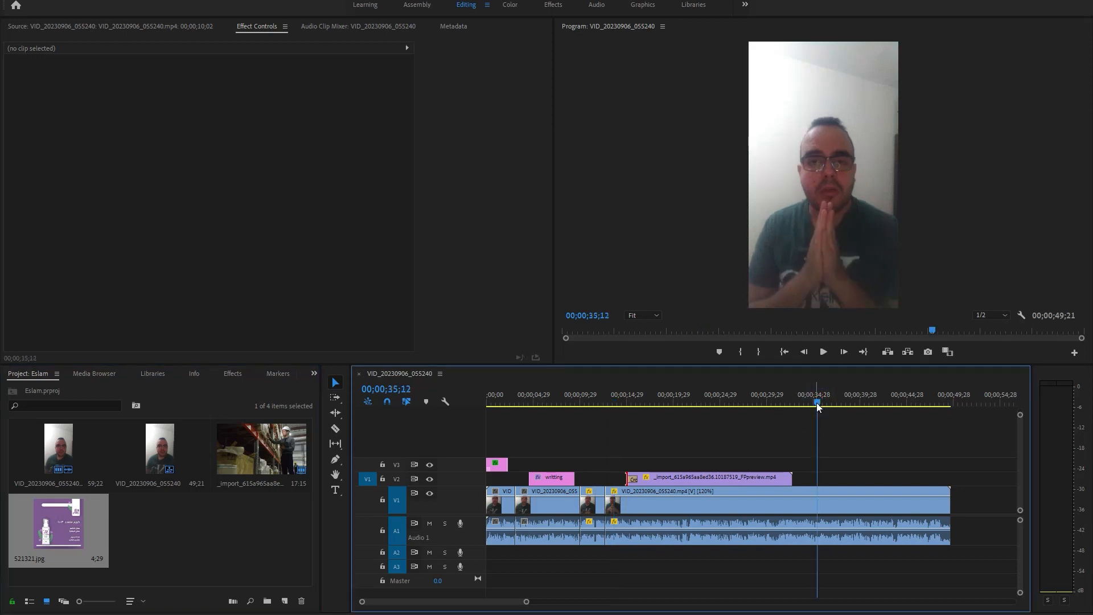
Place 521321.jpg on V2 at the playhead and stretch it to 148.7 height, 86.5 width
drag(79, 546, 820, 480)
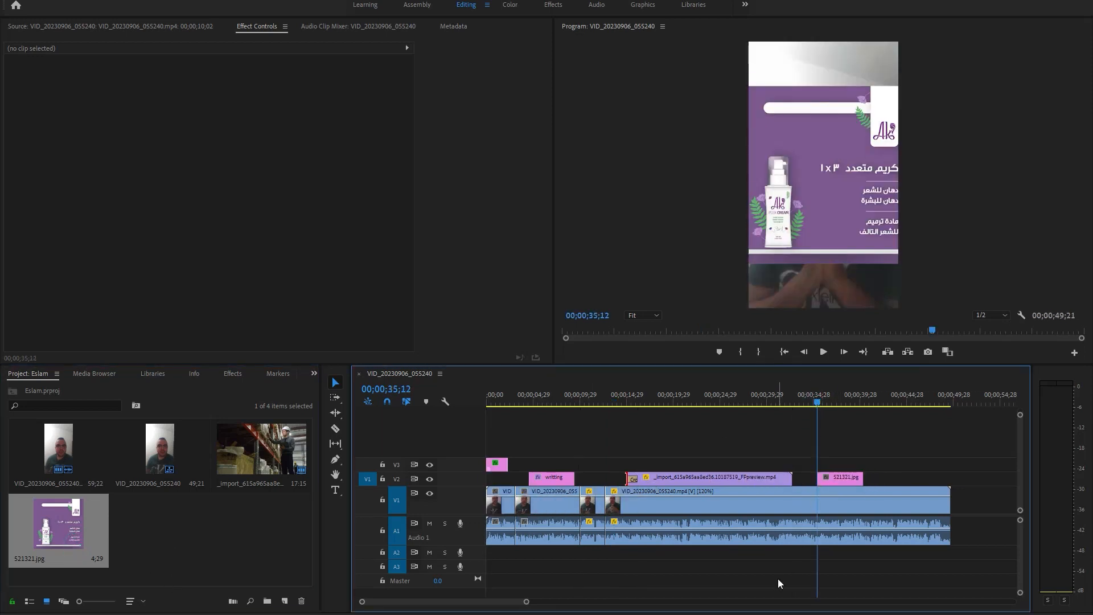
click(839, 217)
drag(827, 86, 826, 41)
click(210, 121)
drag(691, 174, 748, 175)
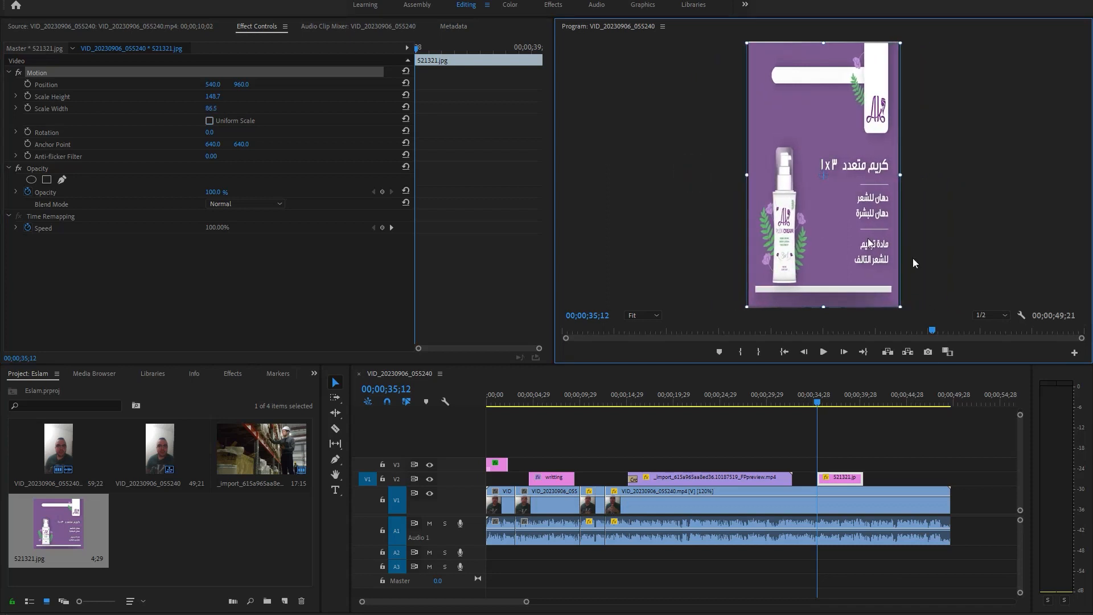
Add a default Cross Dissolve at the image's in-point and play back the fade-in
click(805, 403)
key(space)
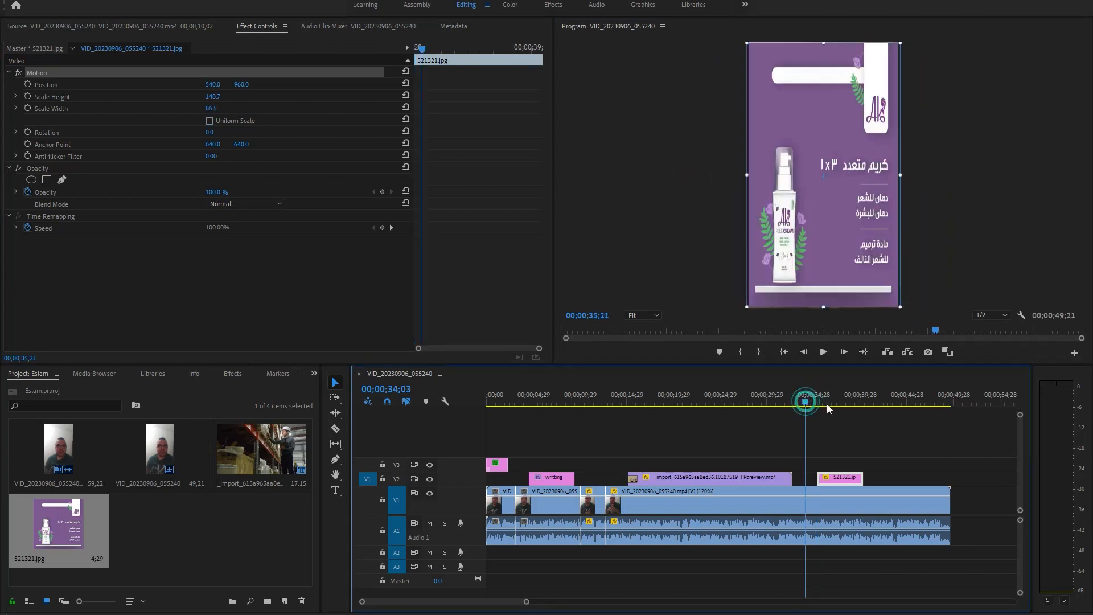
click(805, 403)
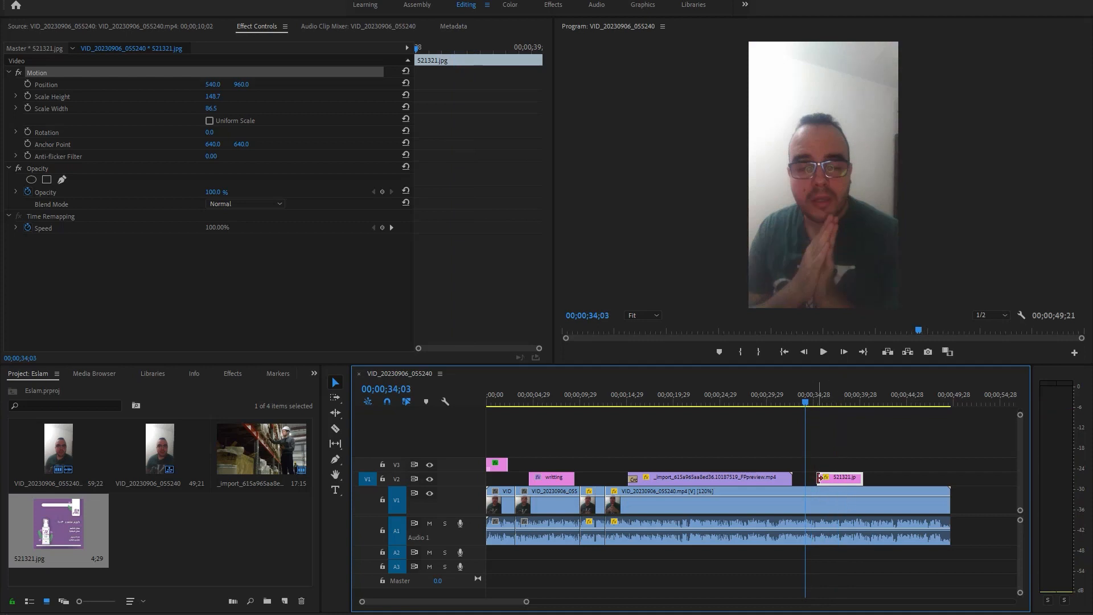
right_click(820, 477)
click(860, 553)
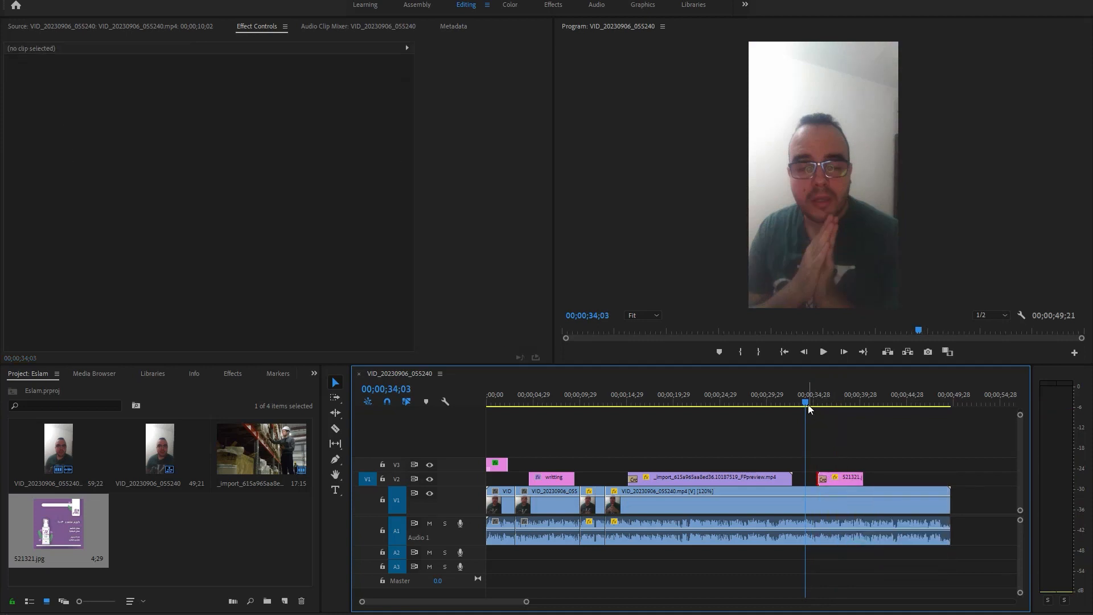
click(822, 352)
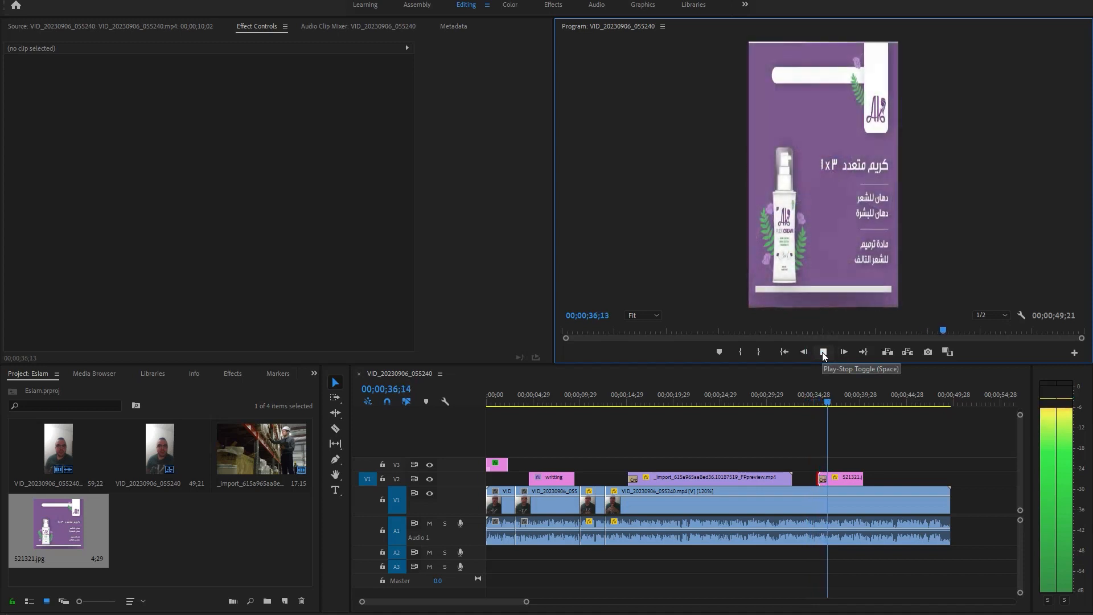
click(822, 351)
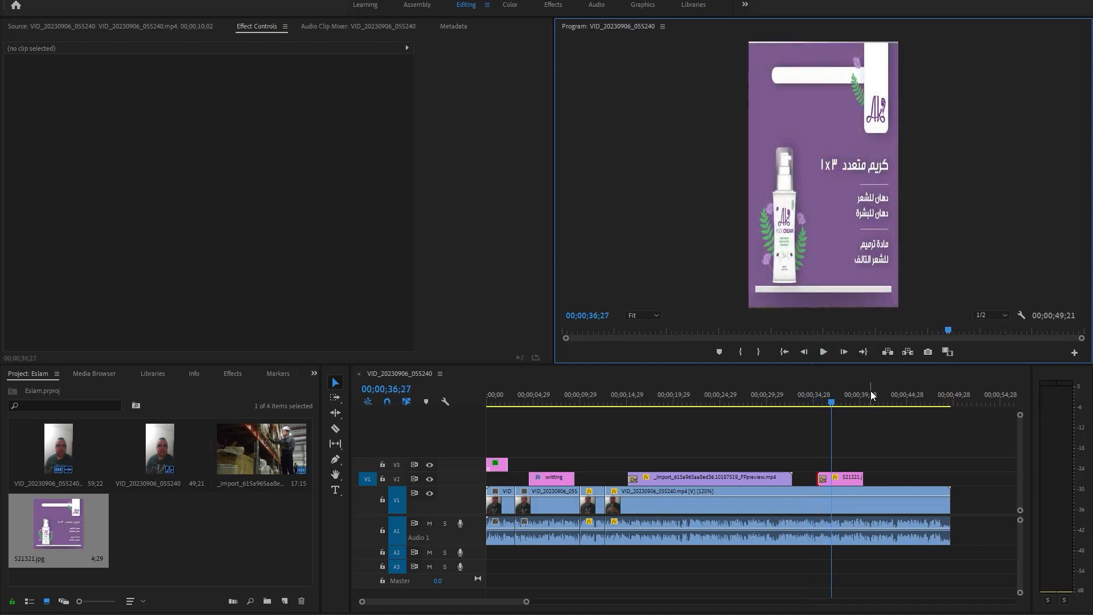